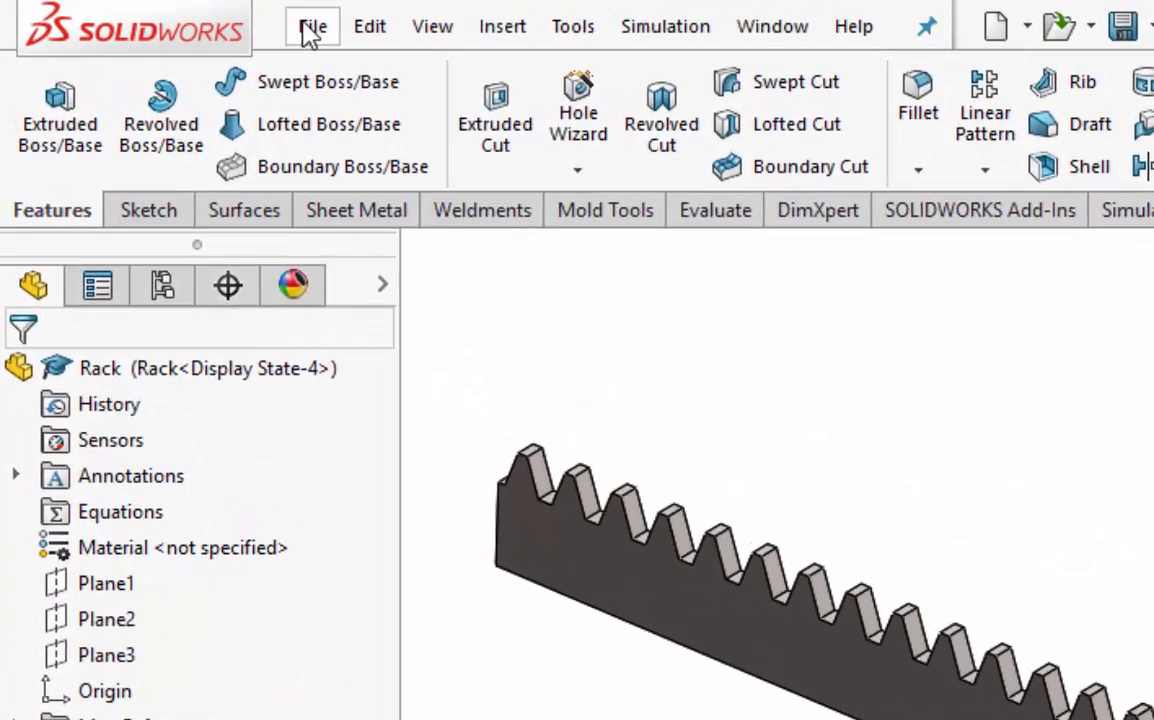
Step: Create a new drawing from the Dwg-Laser template and dismiss the automatic model view insertion
left_click(153, 12)
left_click(333, 88)
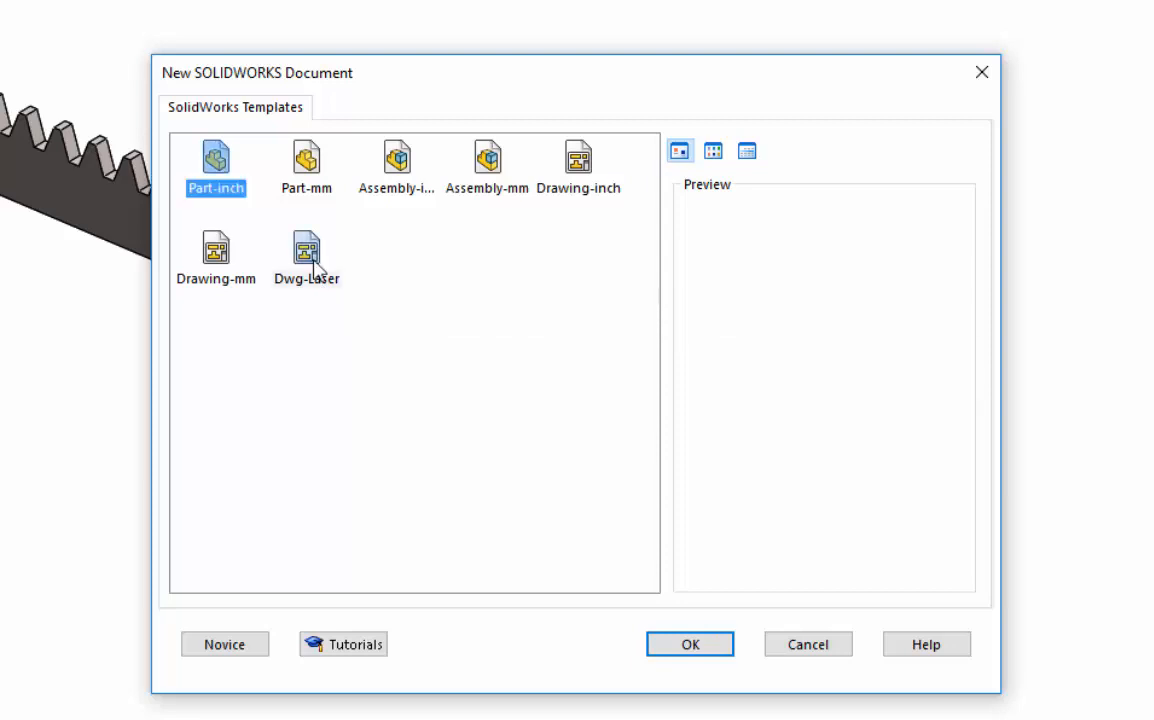
left_click(312, 252)
left_click(682, 650)
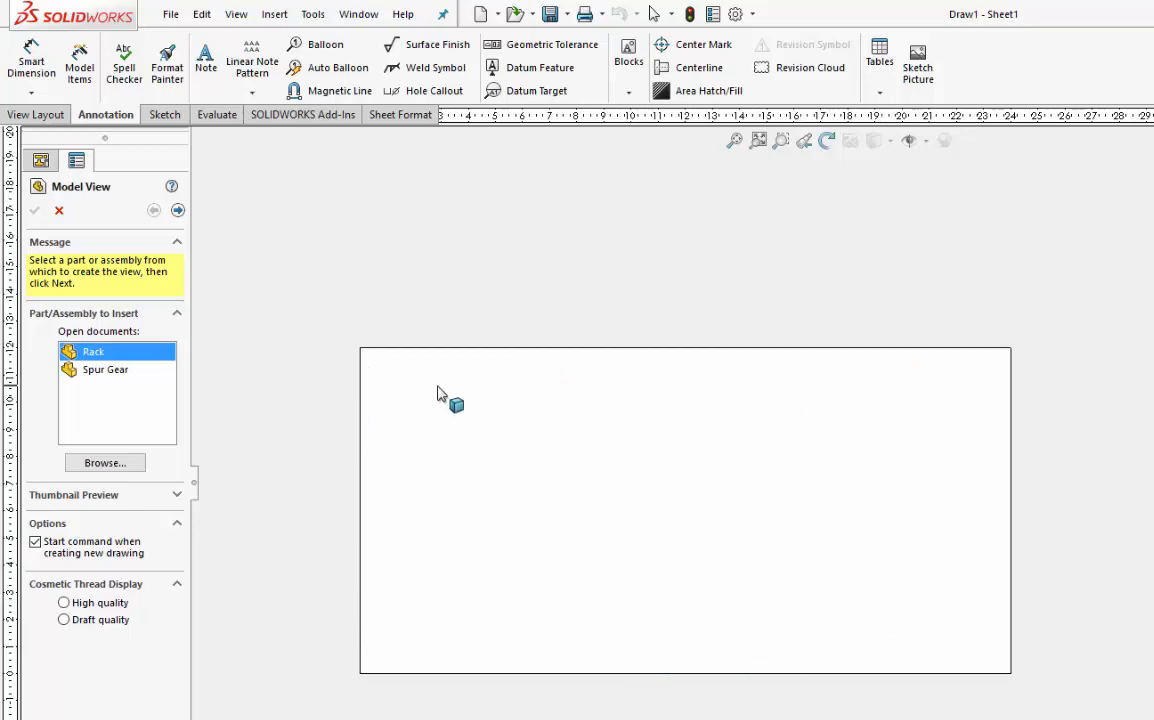
left_click(59, 210)
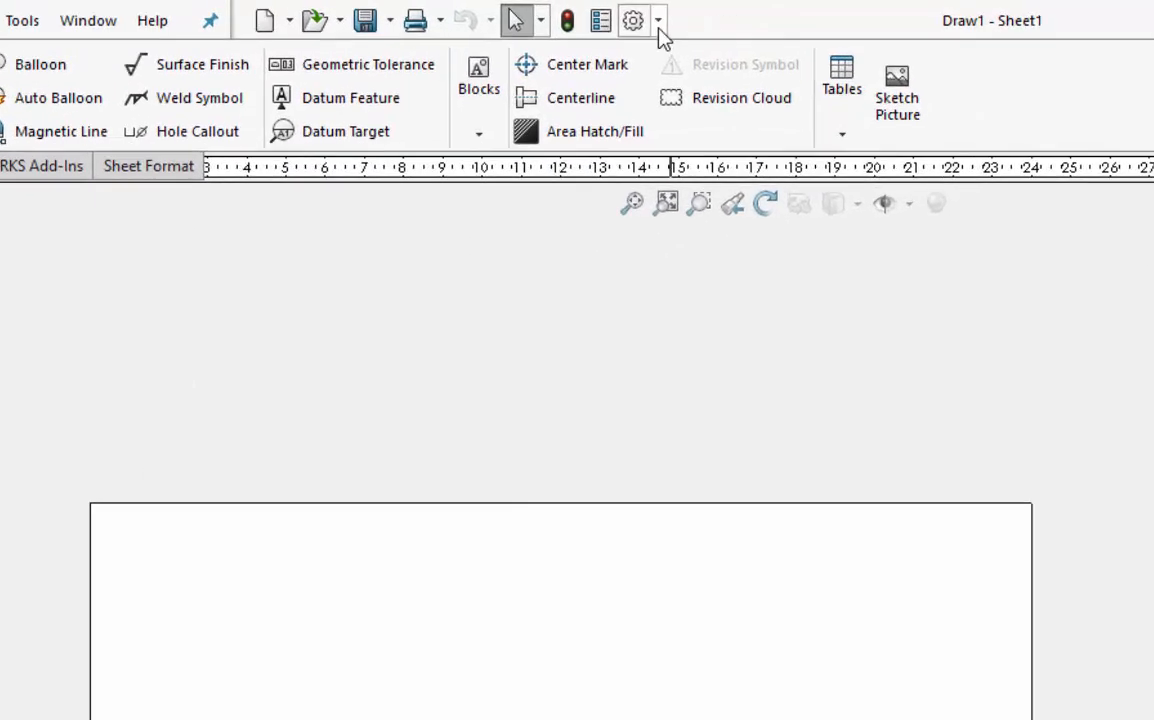
Step: Review the line thickness settings in the drawing's document properties
left_click(658, 20)
left_click(665, 57)
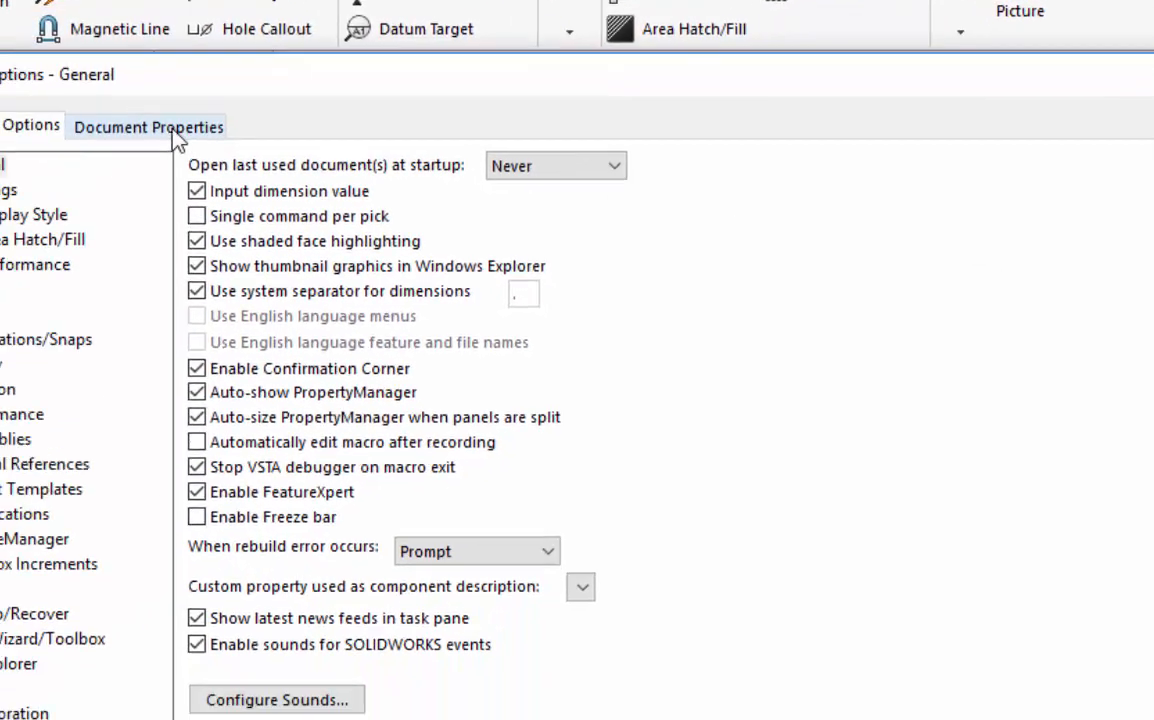
left_click(149, 124)
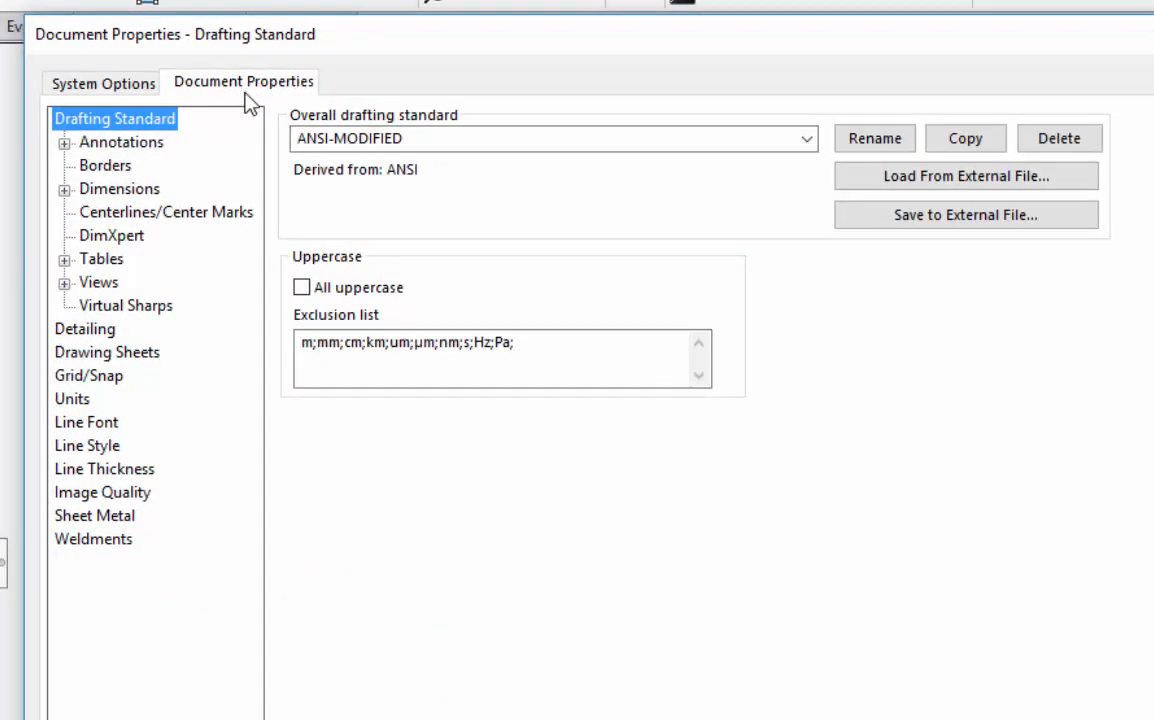
left_click(106, 474)
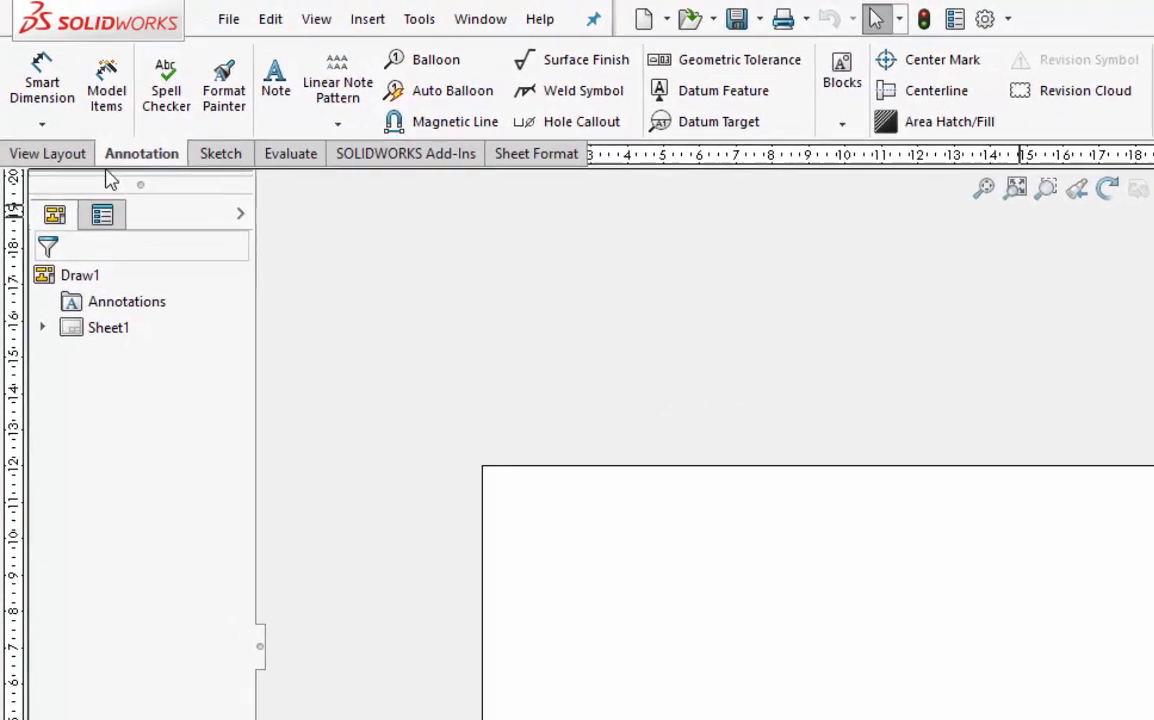
Step: Insert a previewed front view of the Spur Gear in the sheet's upper-left corner, without any projected views
left_click(70, 180)
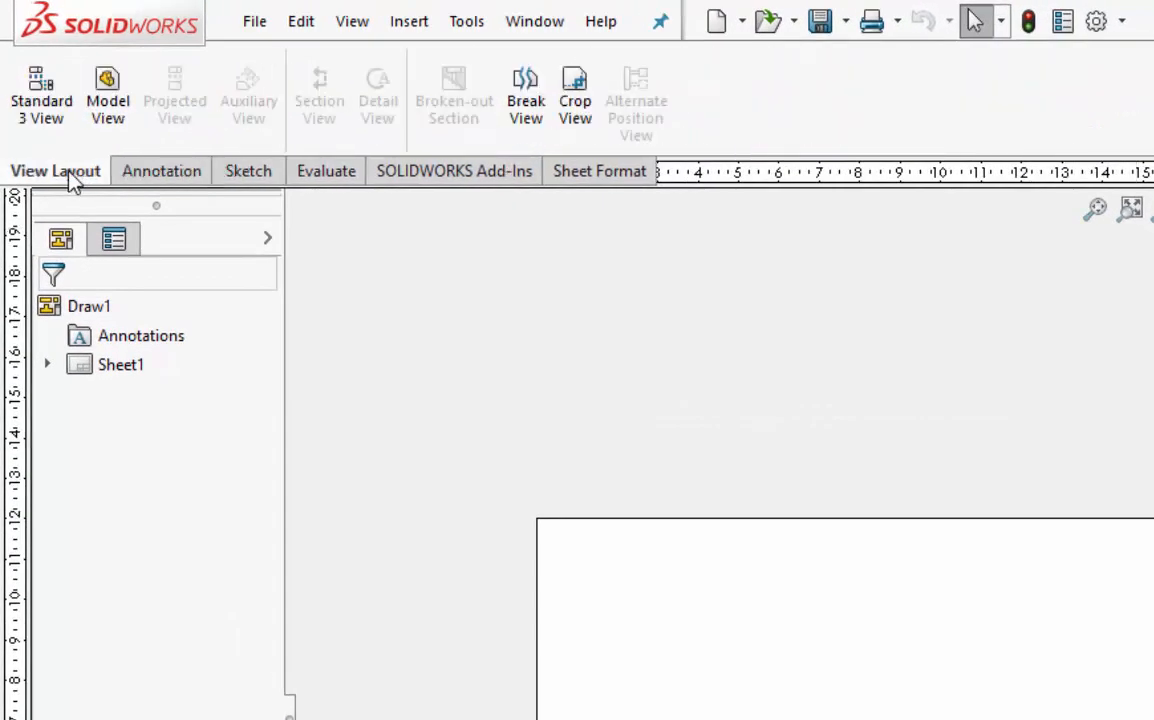
left_click(105, 126)
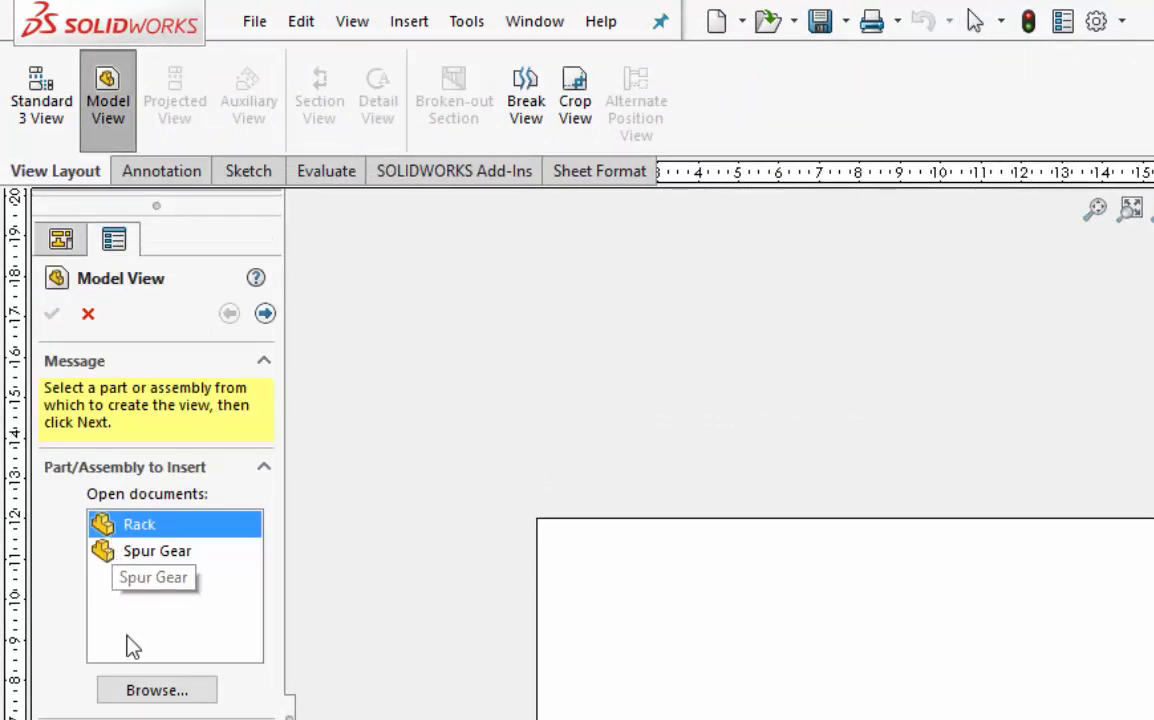
double_click(141, 550)
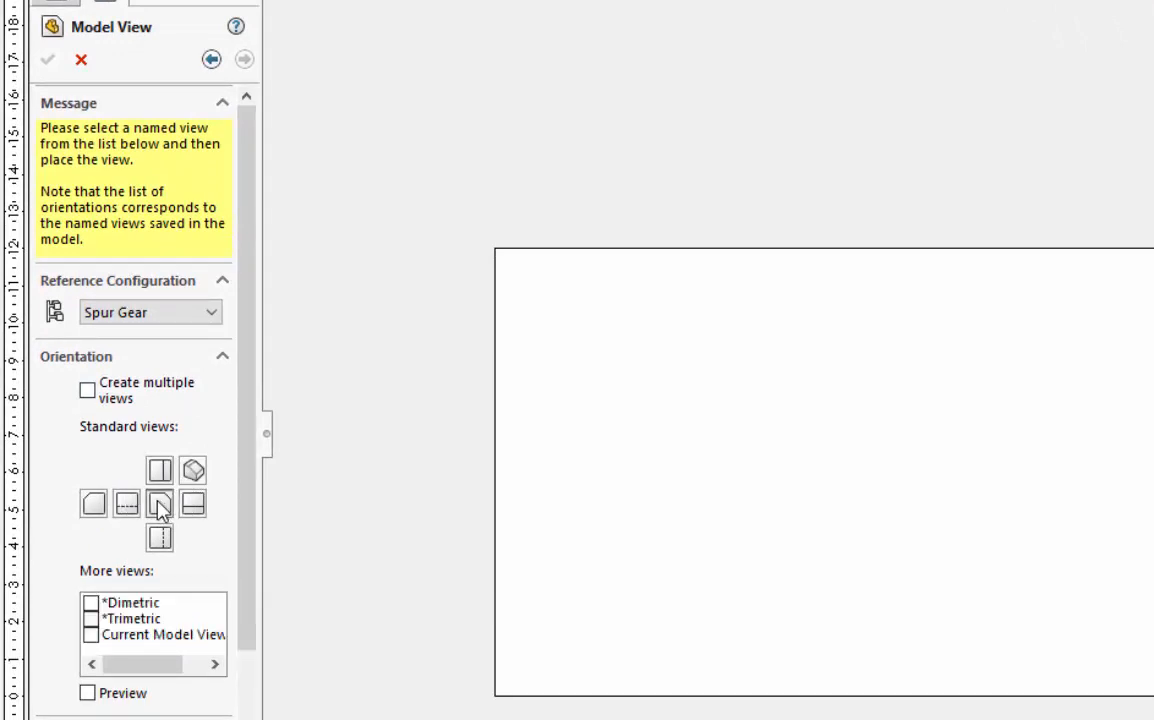
left_click(160, 505)
left_click(88, 693)
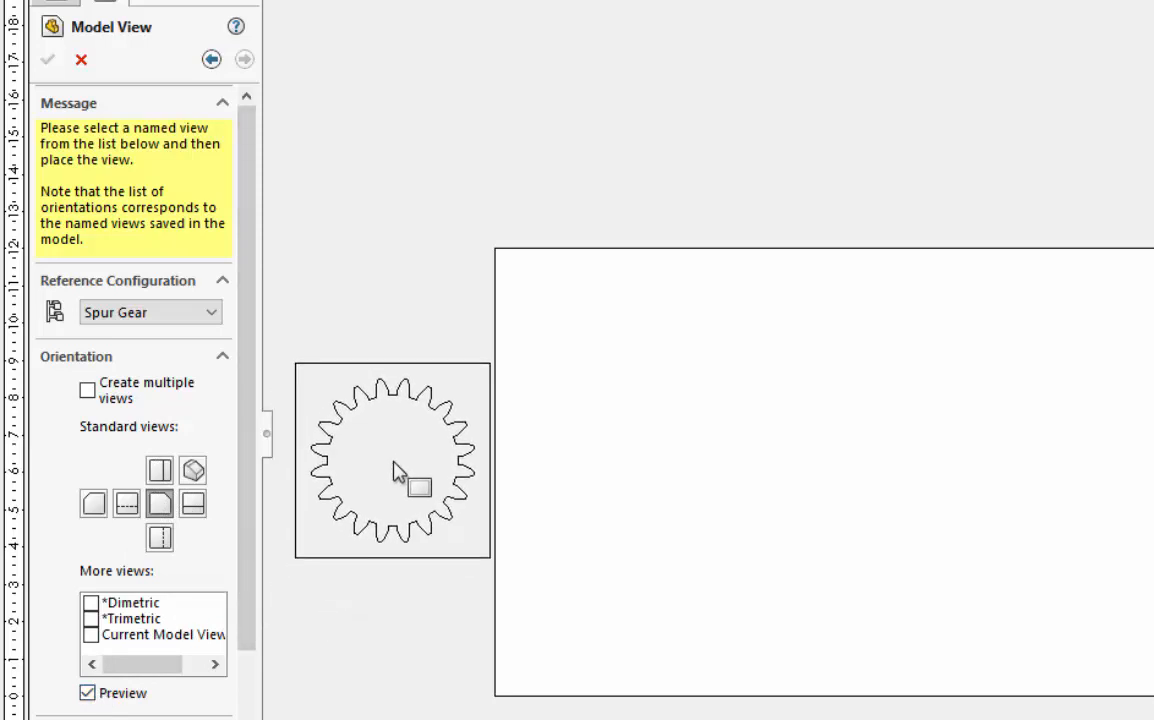
left_click(193, 503)
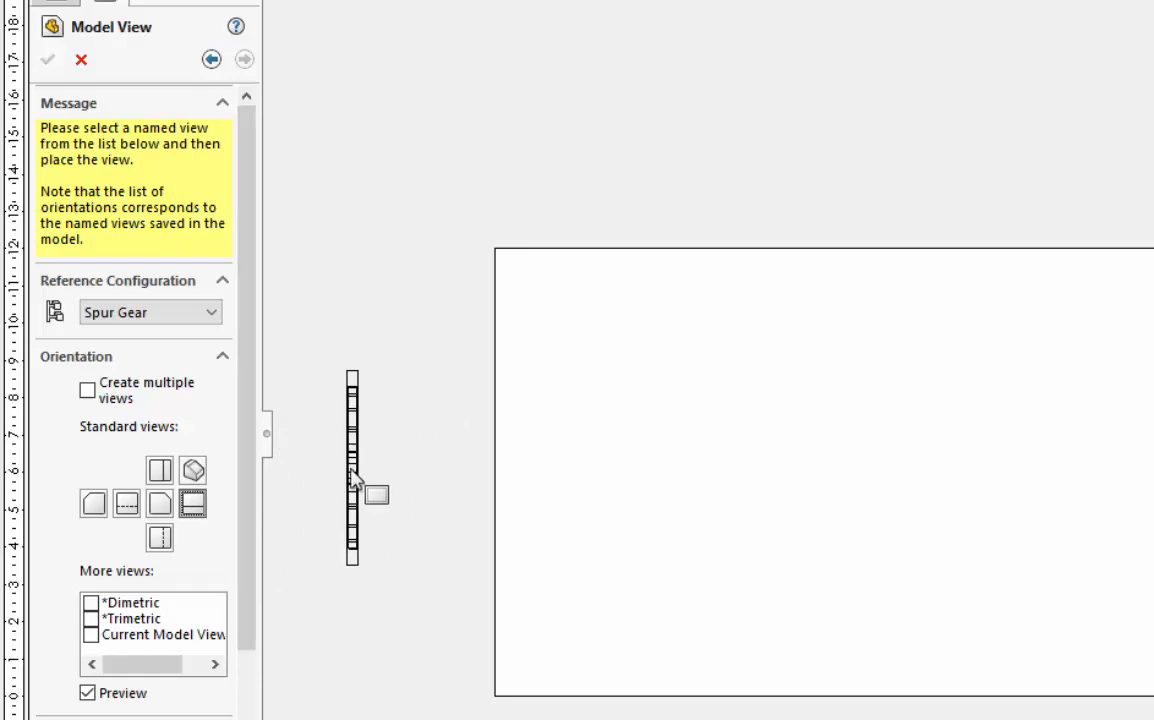
left_click(160, 505)
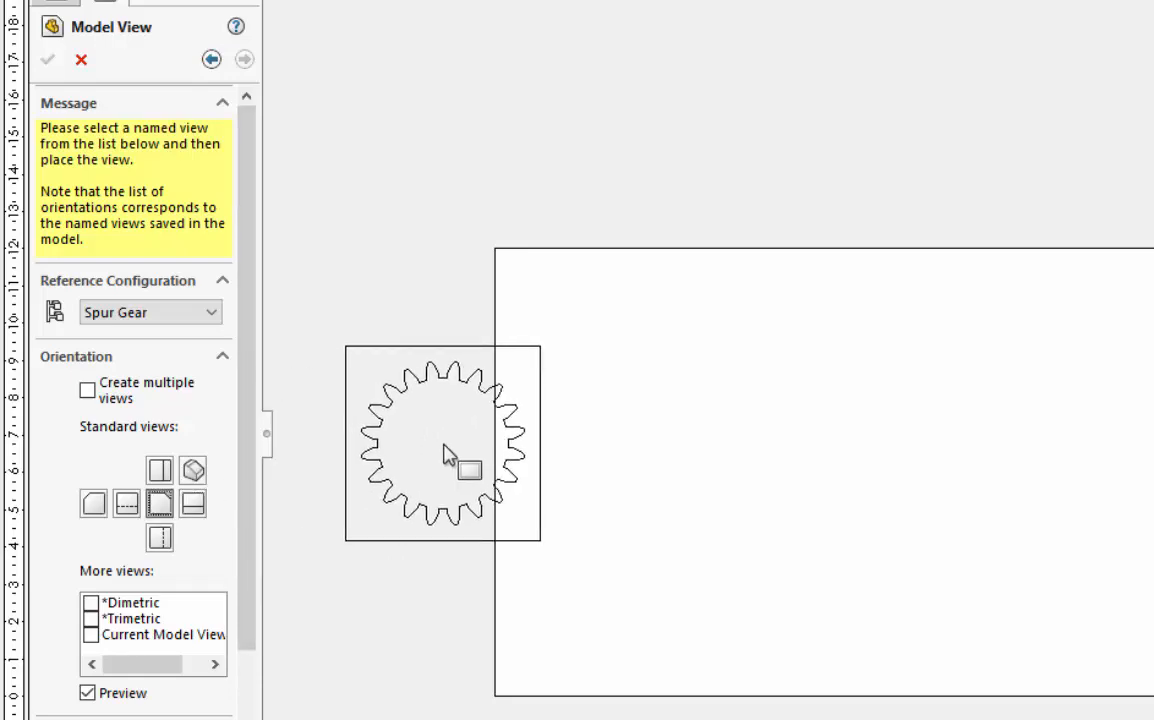
left_click_drag(247, 452, 246, 630)
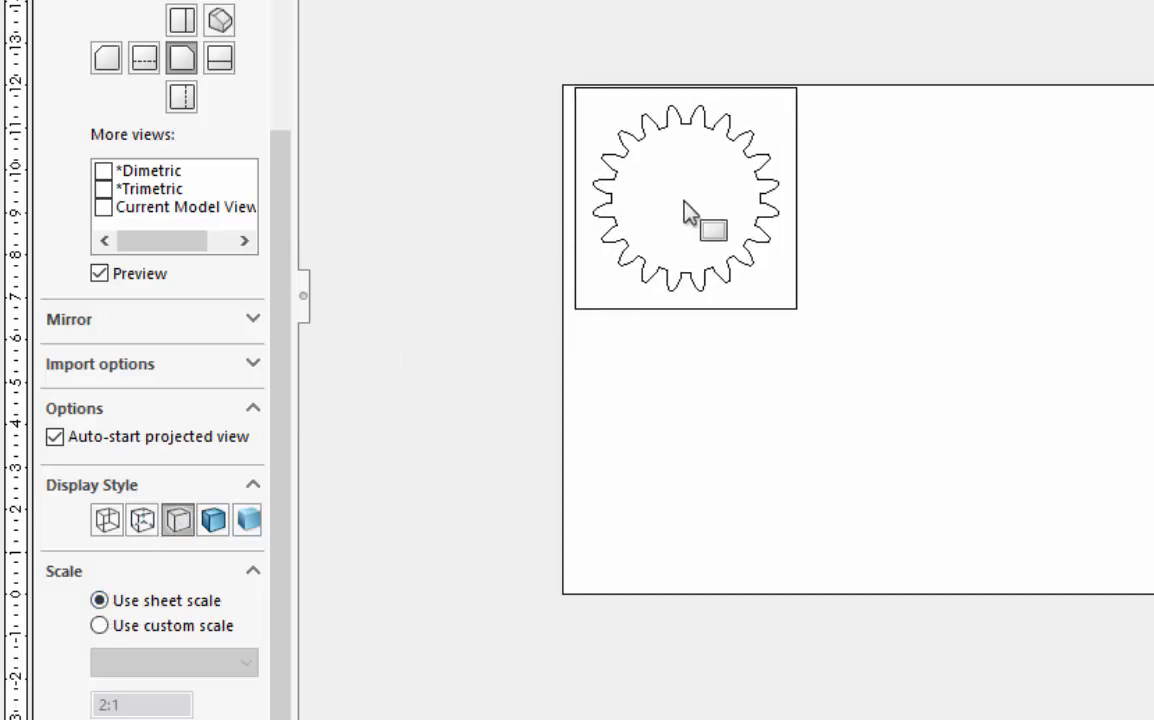
left_click(678, 212)
left_click(48, 64)
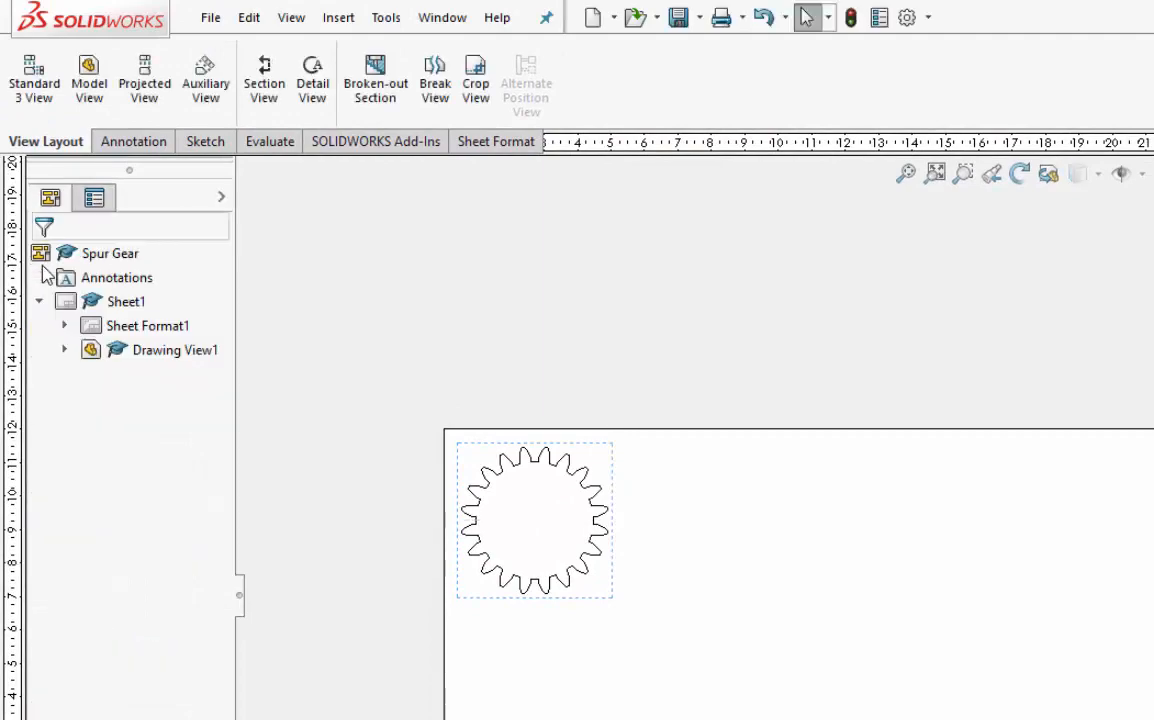
Step: Insert a front view of the Rack at sheet scale just below the gear, without any projected views
left_click(89, 100)
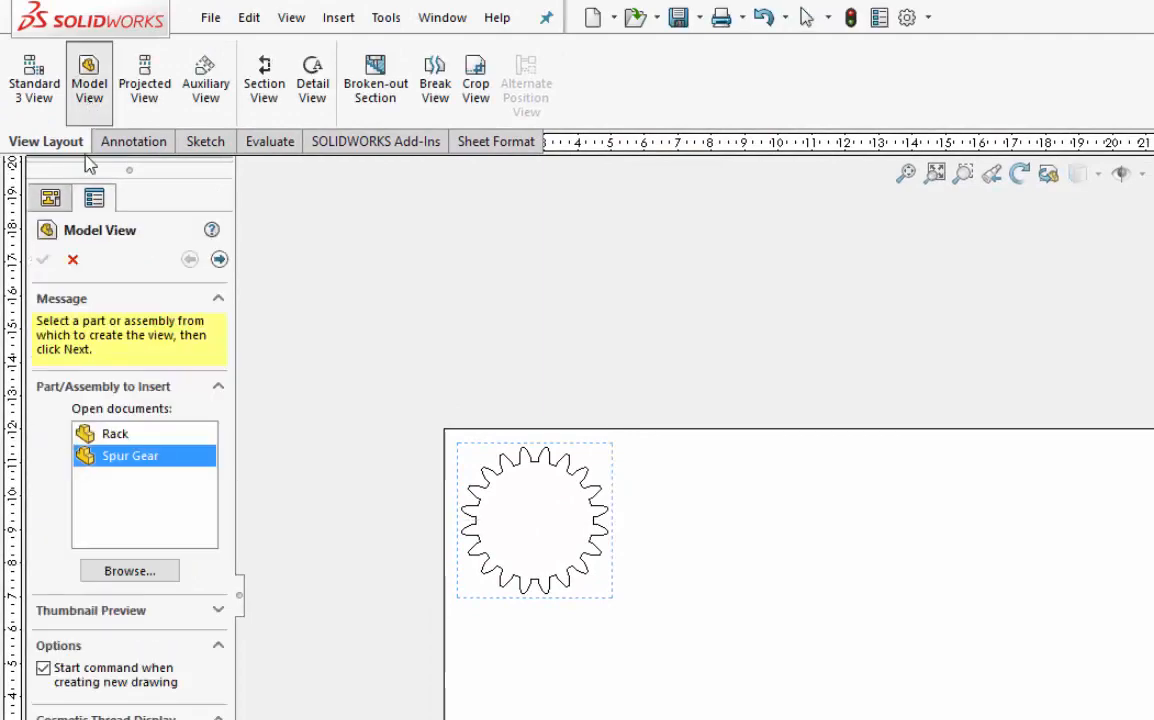
double_click(104, 437)
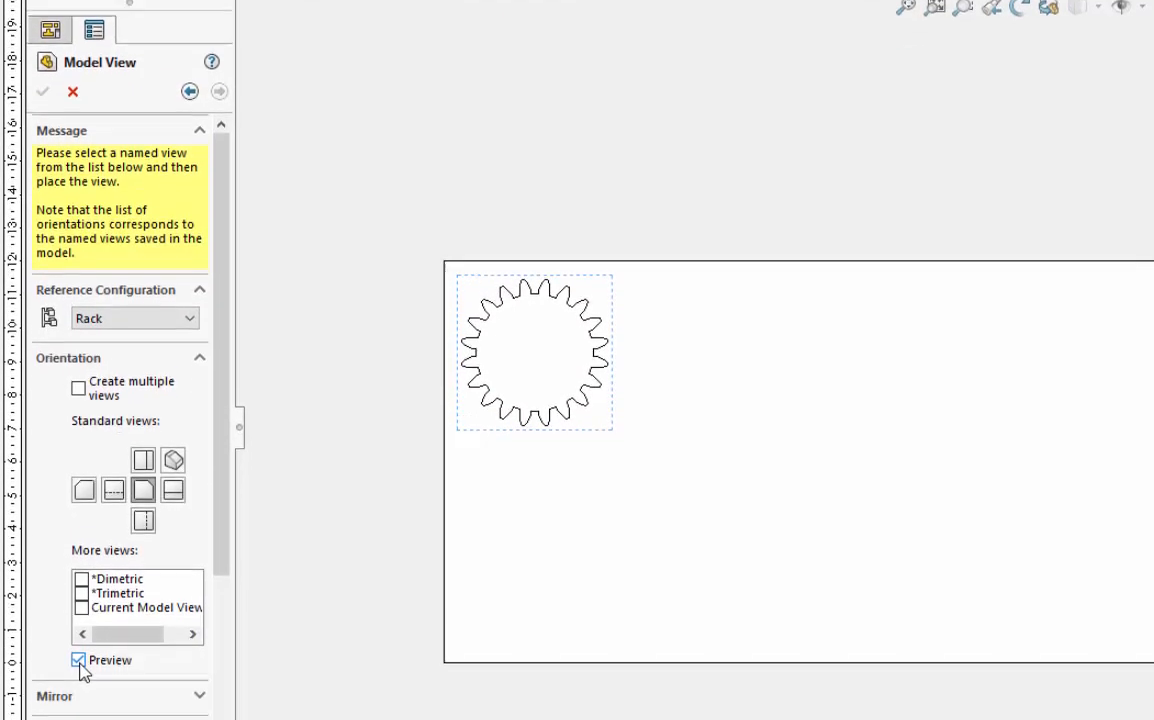
left_click_drag(225, 515, 221, 719)
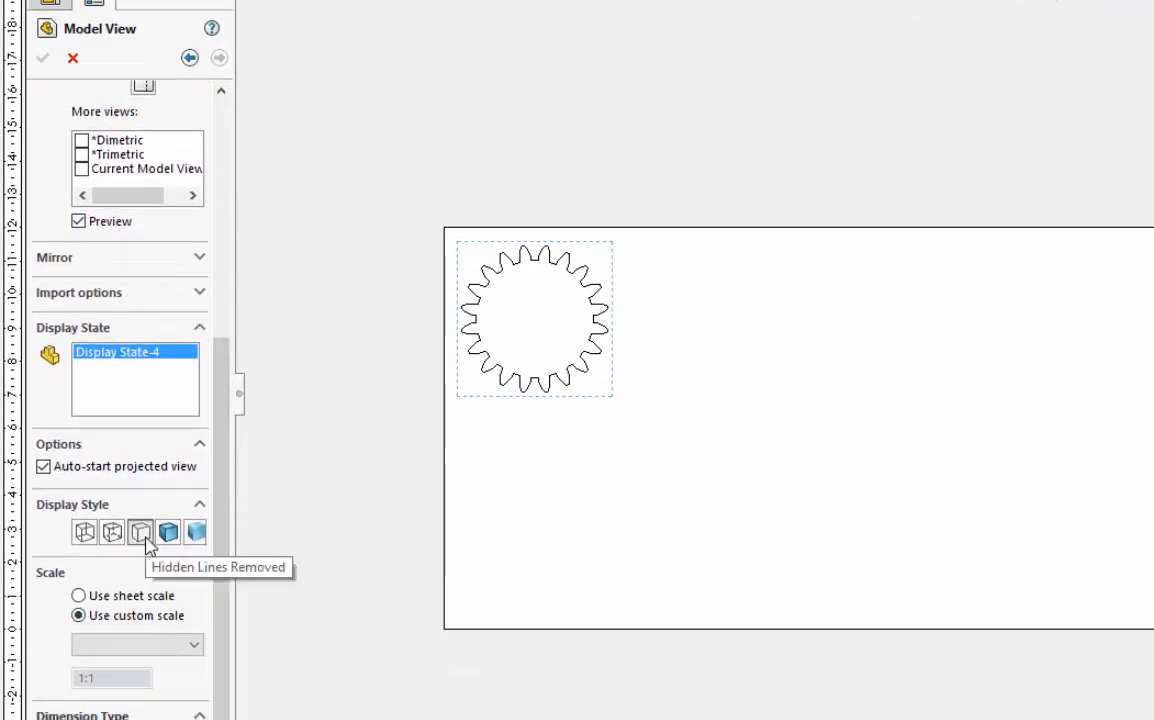
left_click(79, 596)
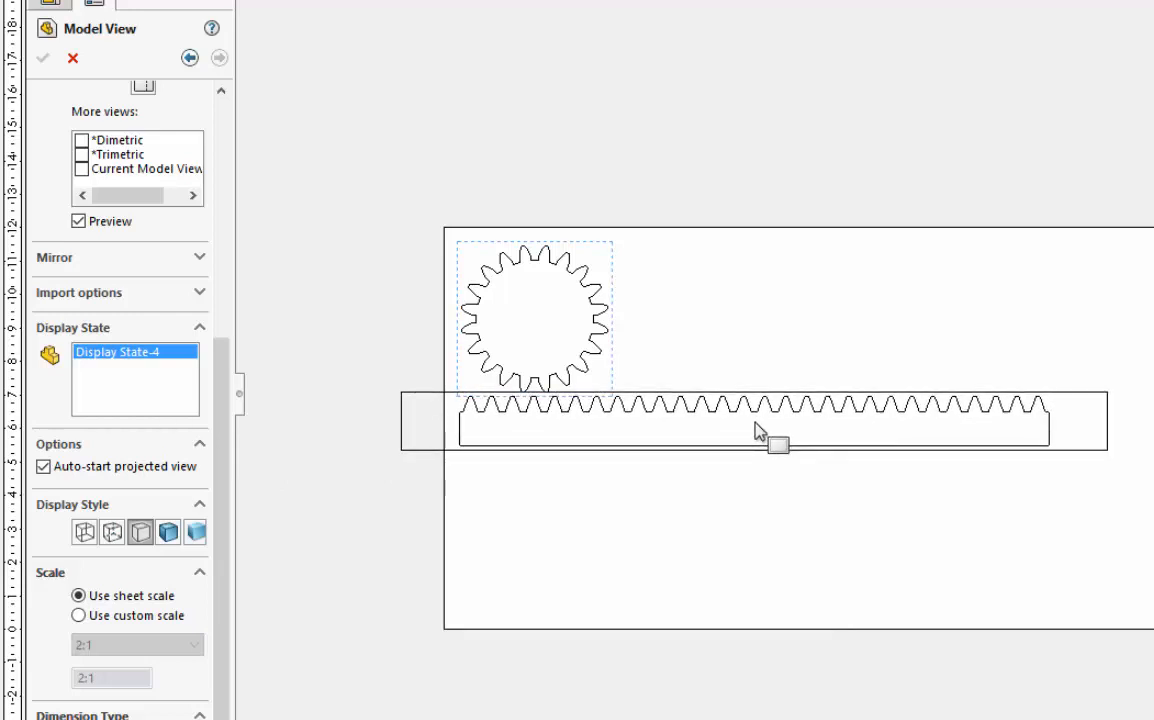
left_click(759, 432)
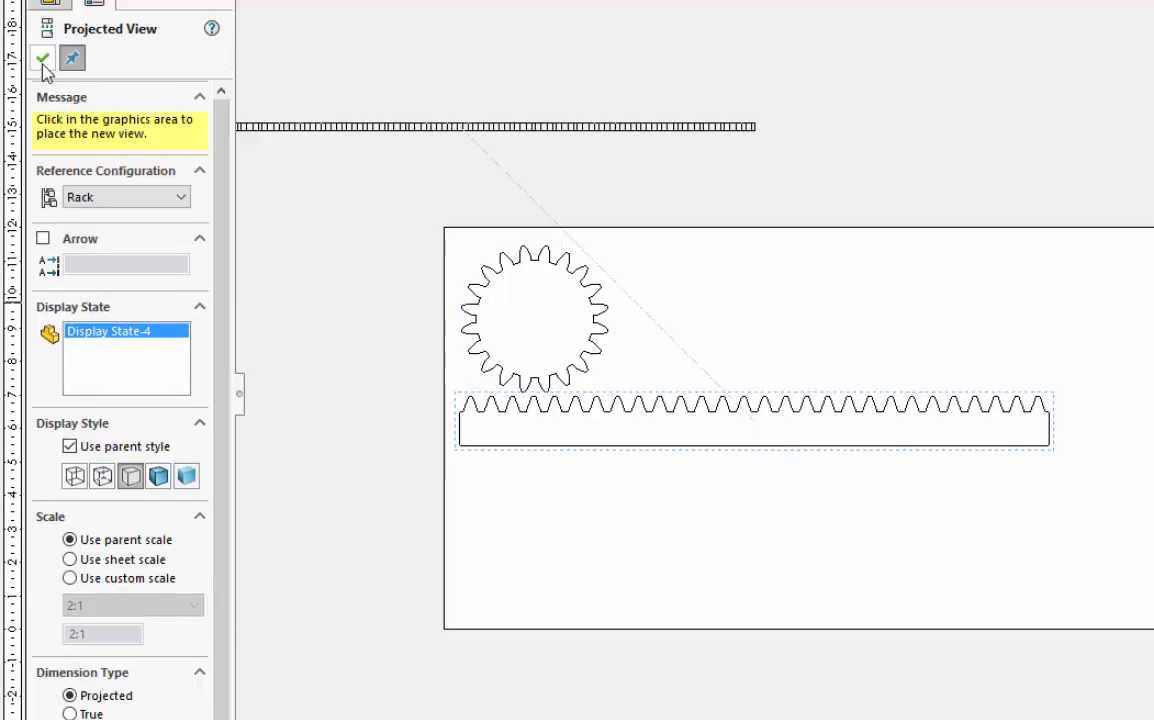
left_click(43, 57)
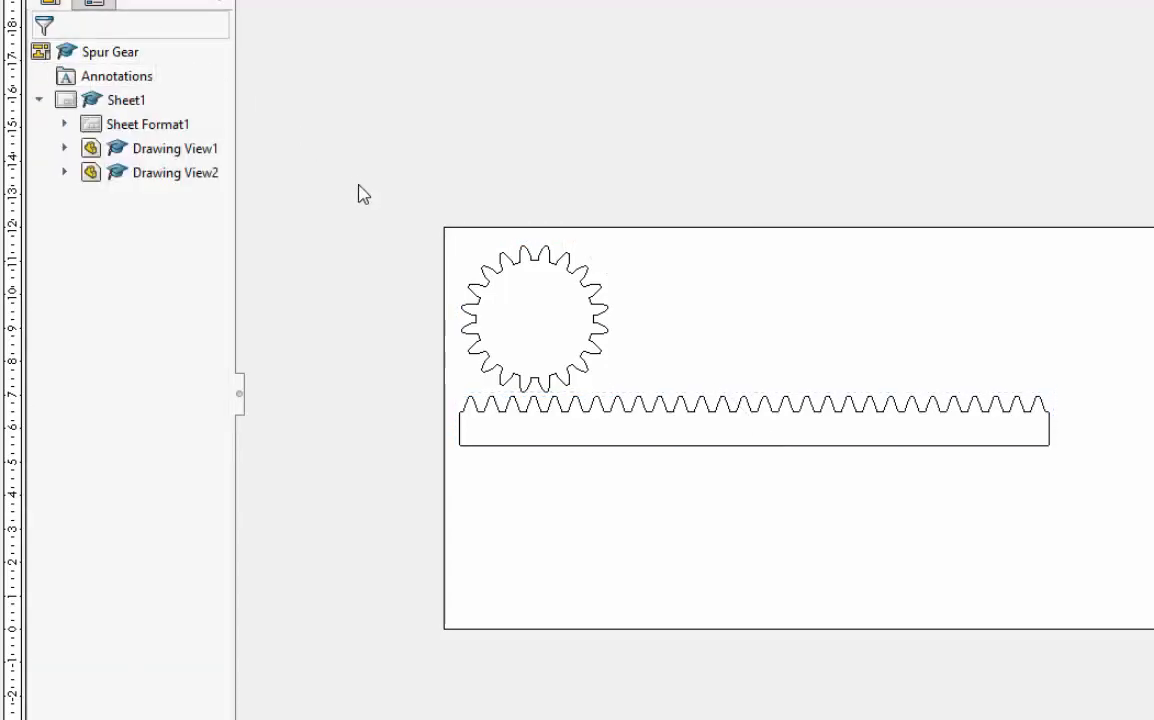
Step: Set the scale of Sheet1 to 1:1 in the sheet properties and apply the change
right_click(72, 101)
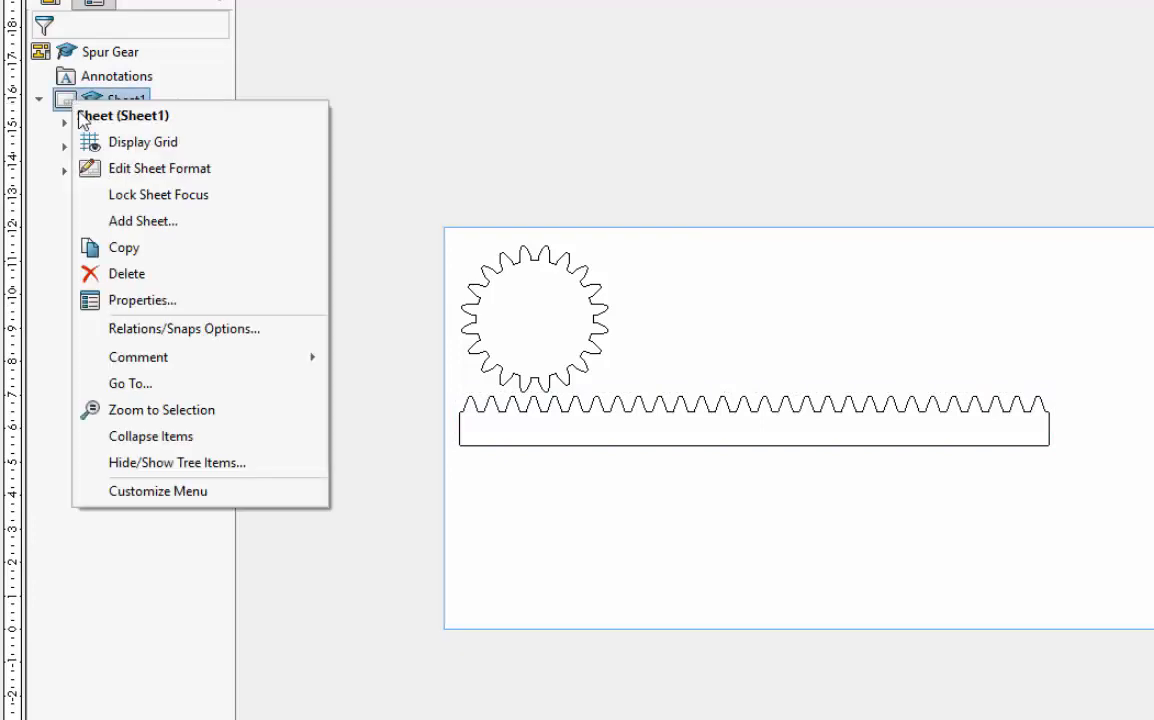
left_click(121, 304)
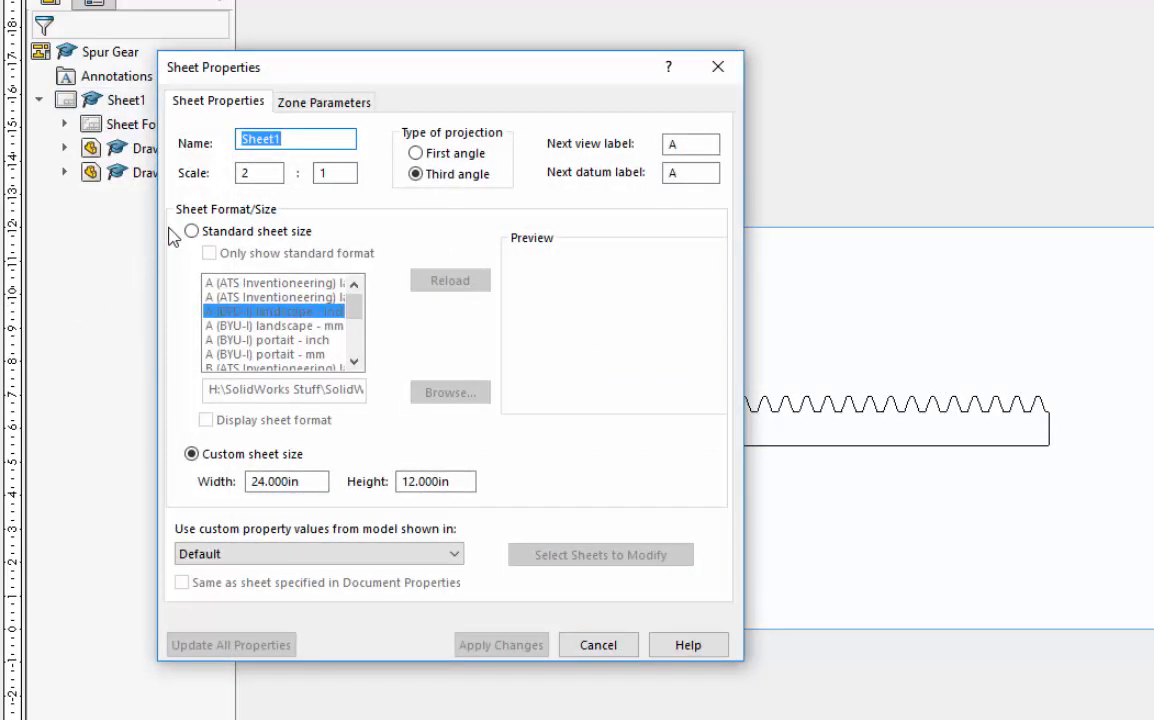
double_click(254, 174)
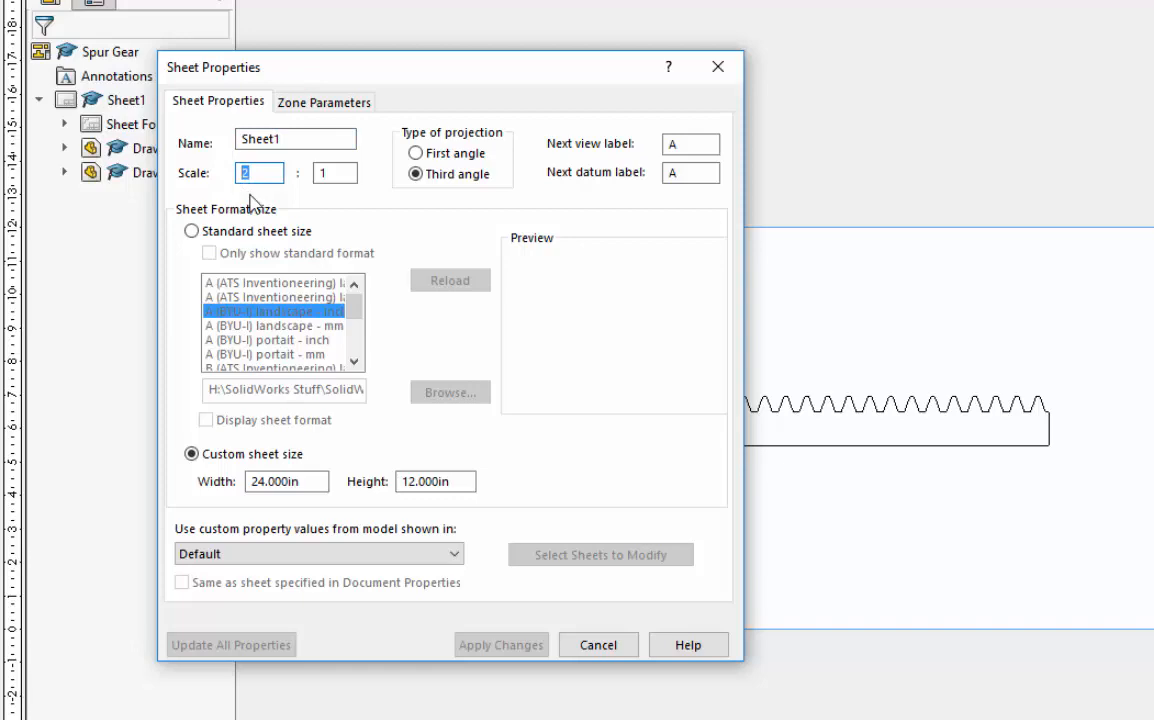
type("1")
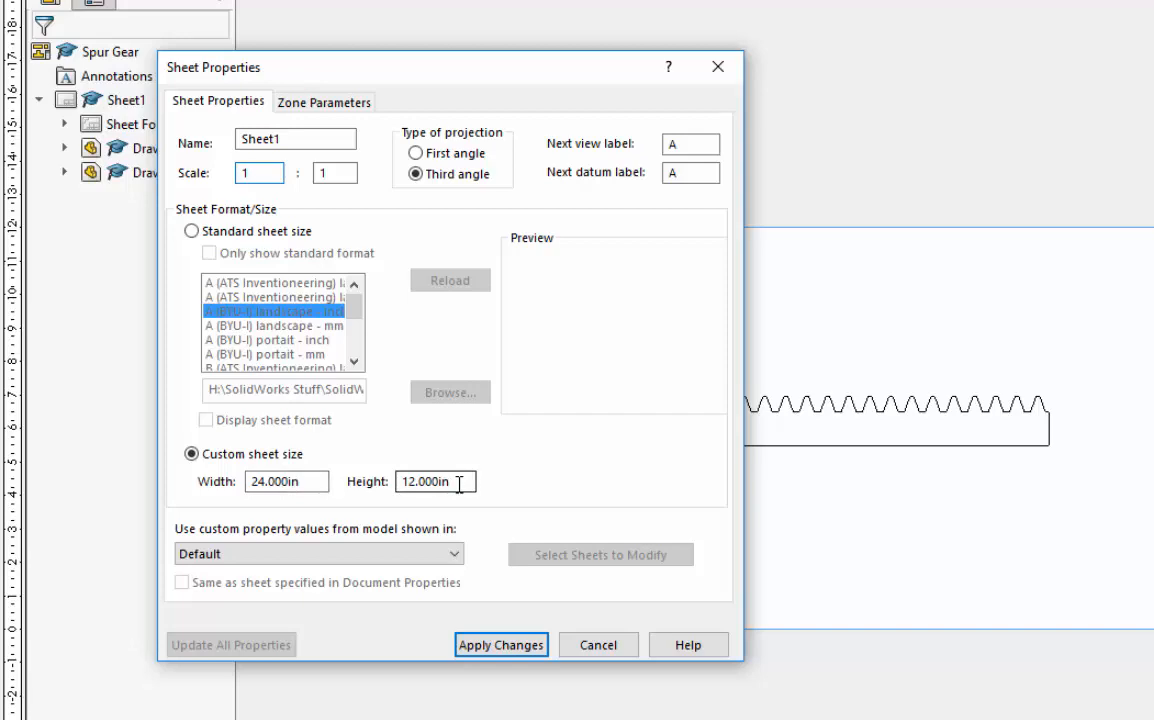
left_click(490, 645)
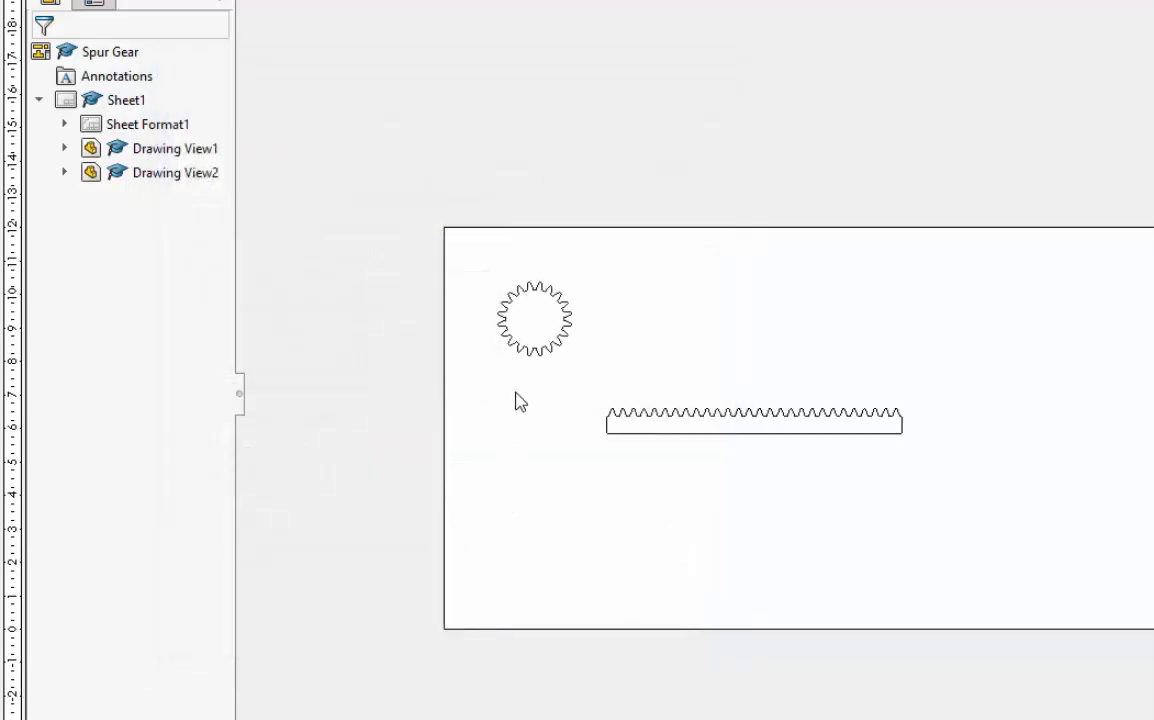
Step: Move the gear view into the sheet's upper-left corner and the rack view directly beneath it
mouse_move(531, 374)
left_mouse_down()
mouse_move(560, 330)
mouse_move(536, 308)
left_mouse_up()
left_click_drag(582, 420, 497, 360)
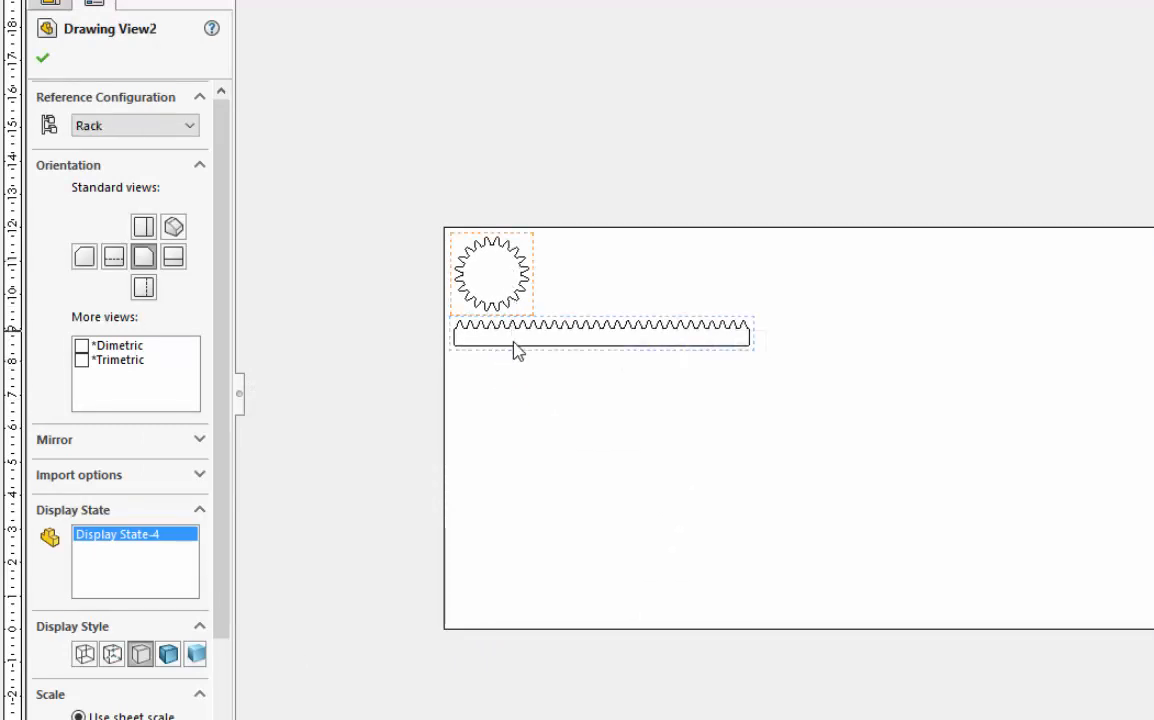
left_click(511, 370)
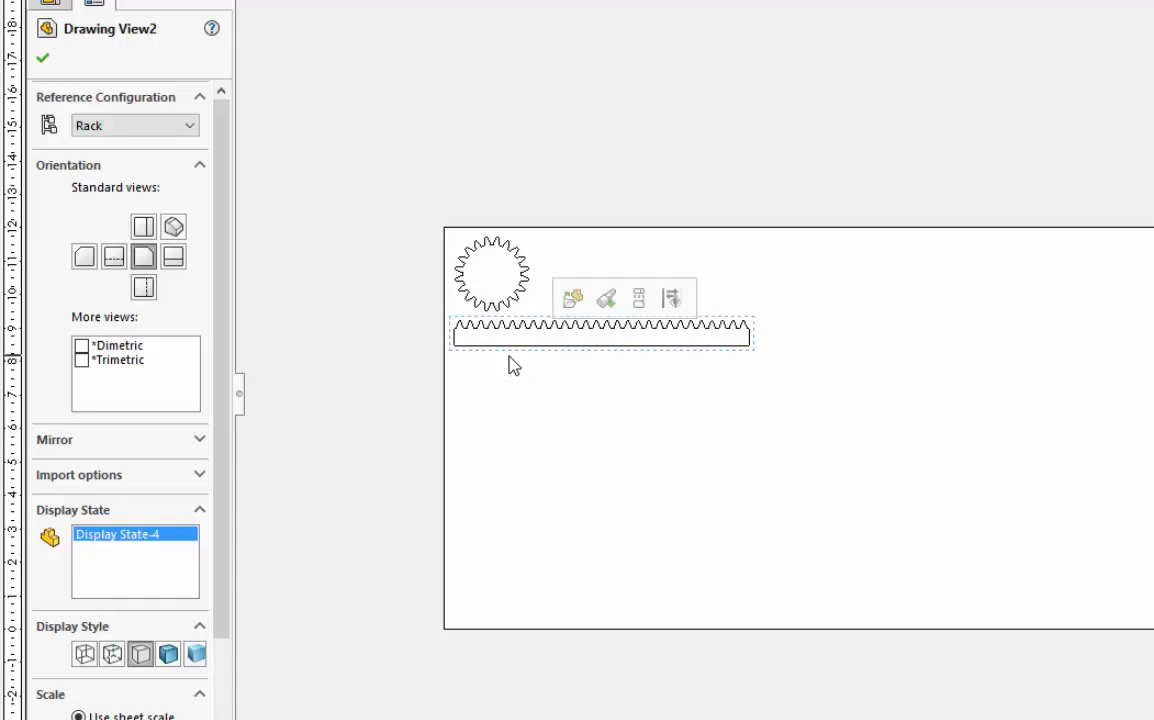
Step: Try rotating the rack view to 90 degrees, and set its drawing view angle back to 0
right_click(509, 356)
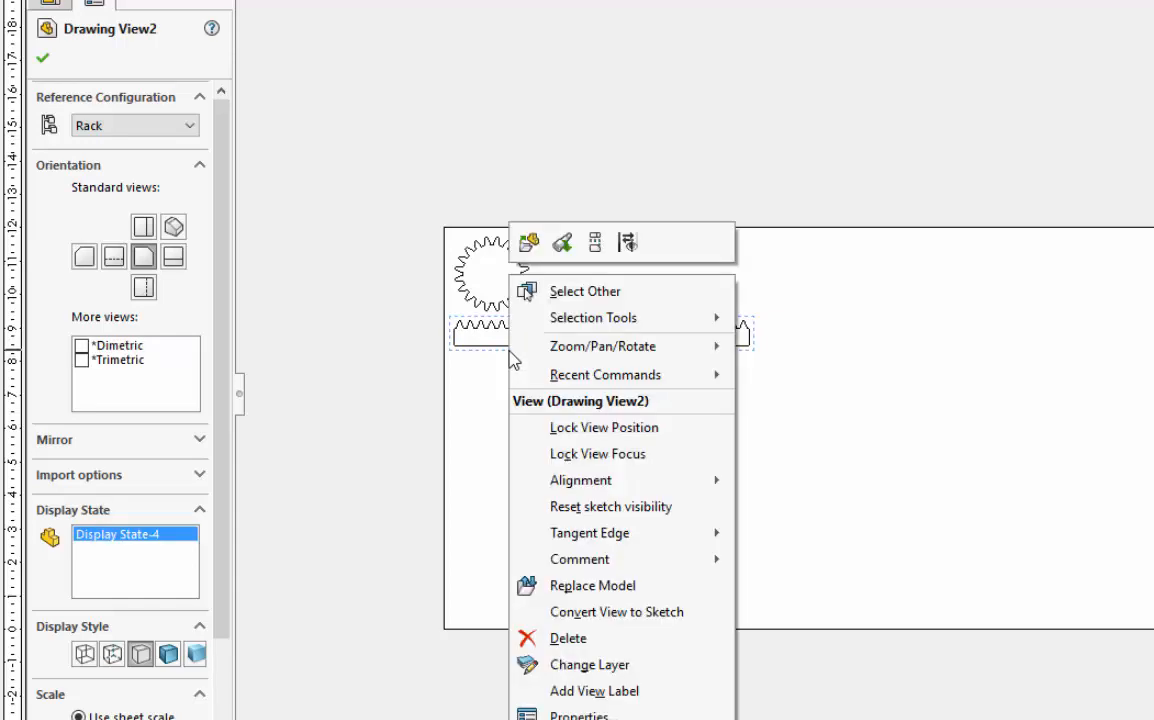
mouse_move(556, 352)
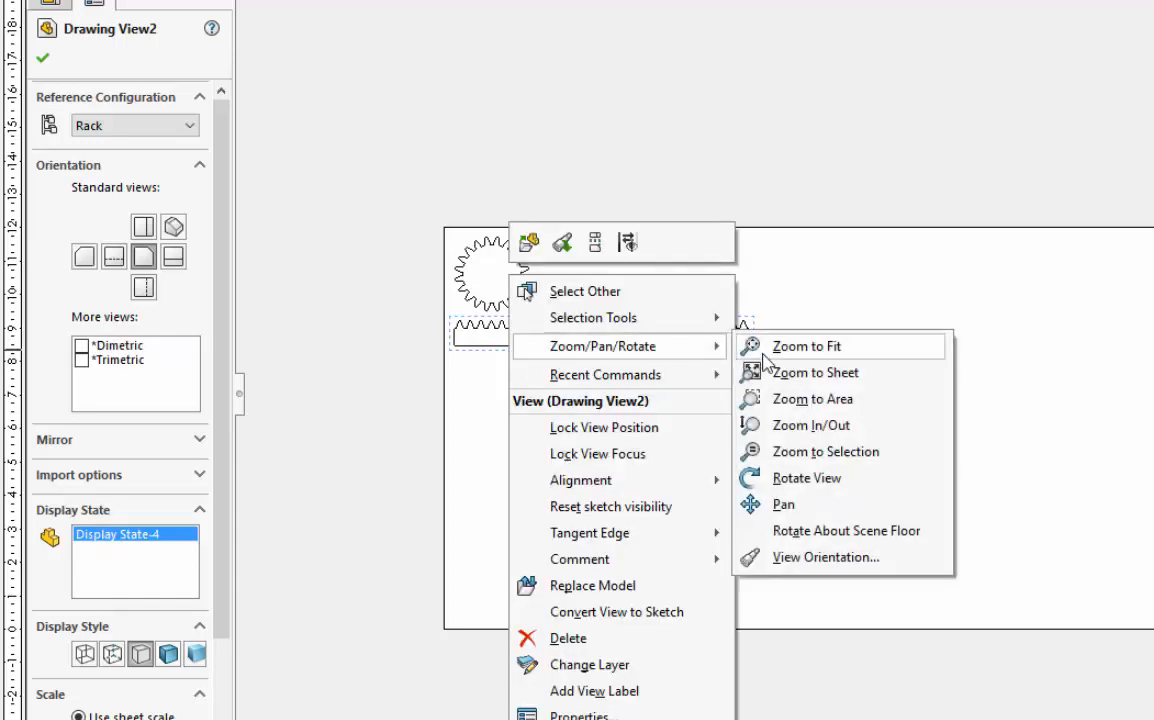
left_click(800, 478)
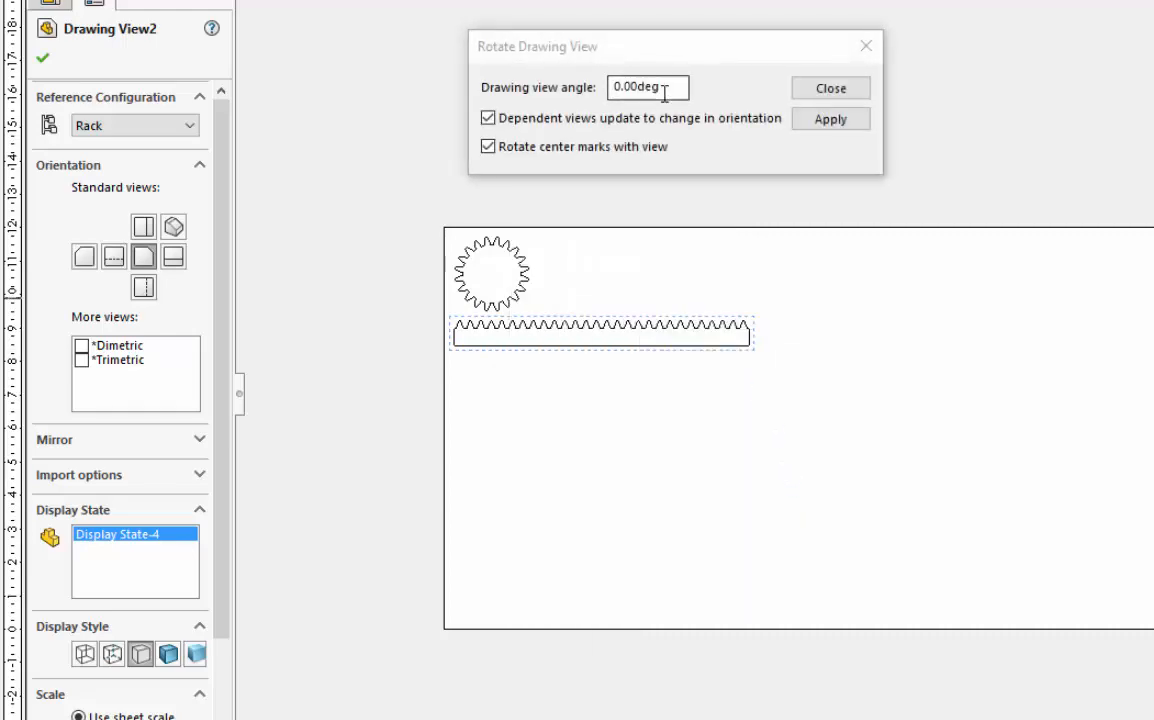
type("90")
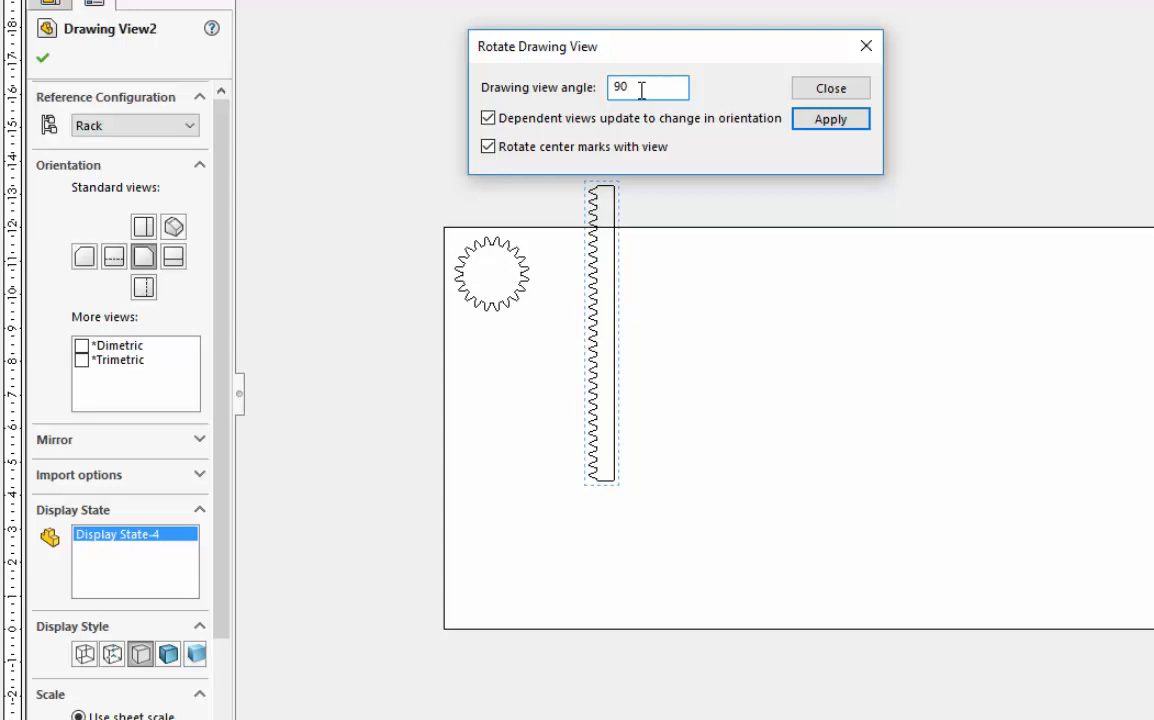
left_click_drag(642, 90, 614, 86)
type("0")
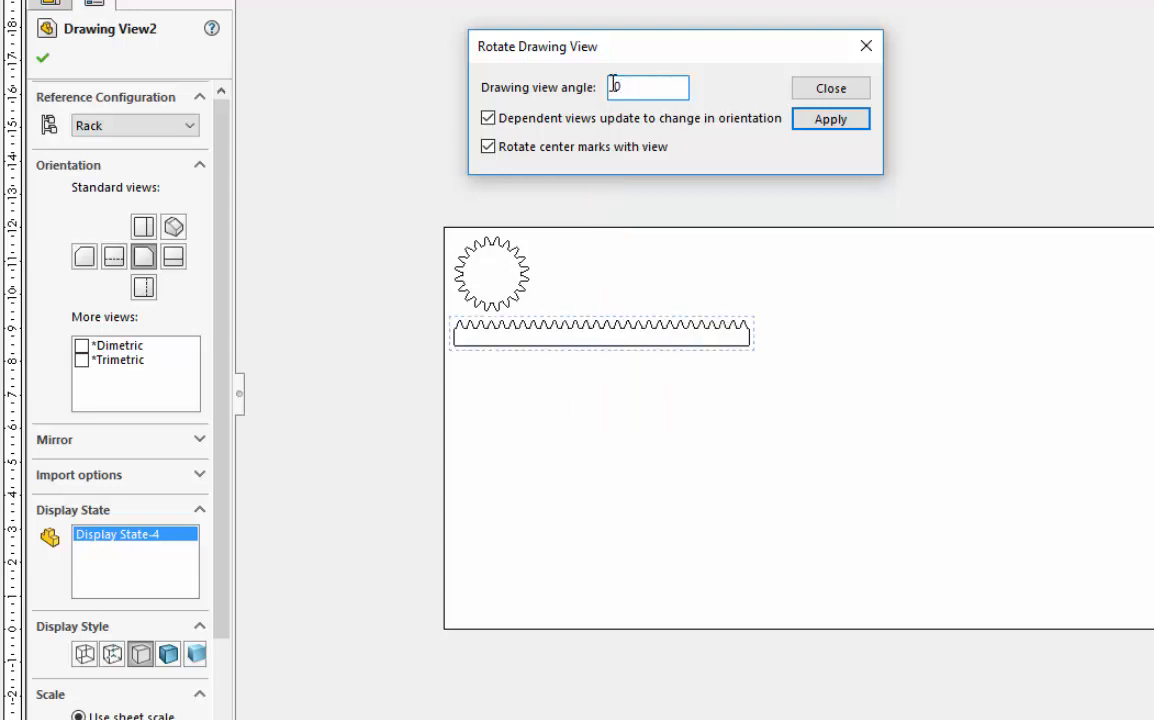
left_click(818, 94)
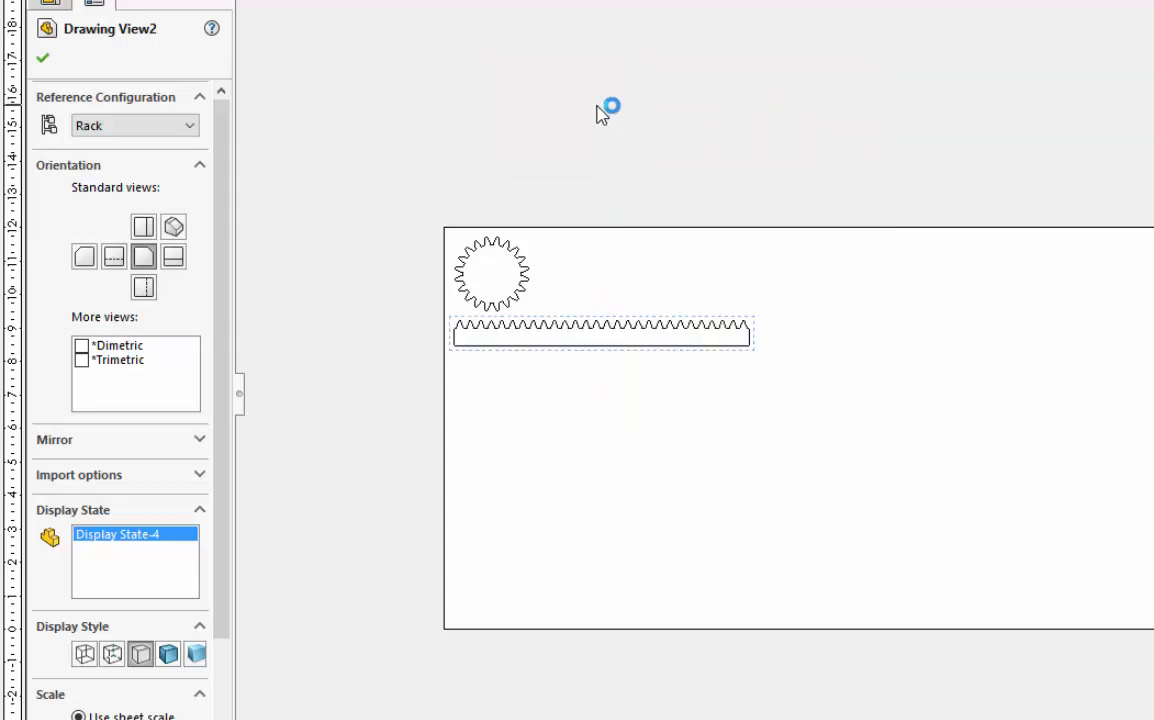
left_click(598, 113)
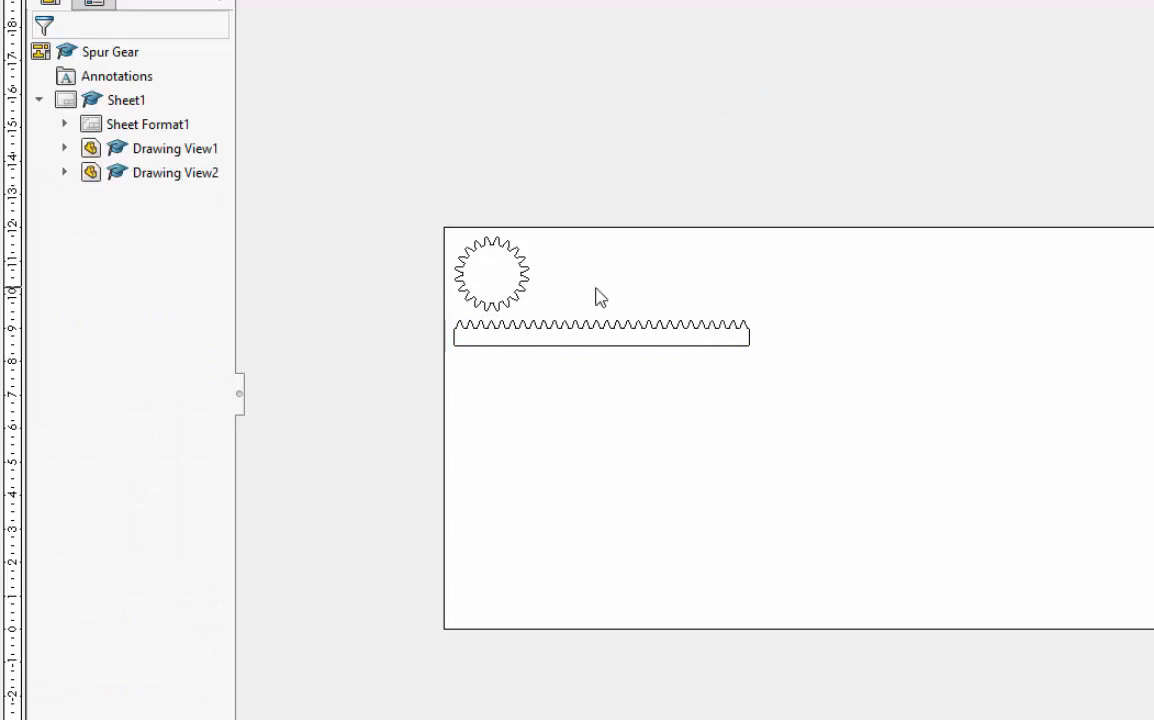
Step: Add a note without a leader reading "BYU-Idaho Maker Lab" in the middle of the rack, centred horizontally and vertically
left_click(175, 110)
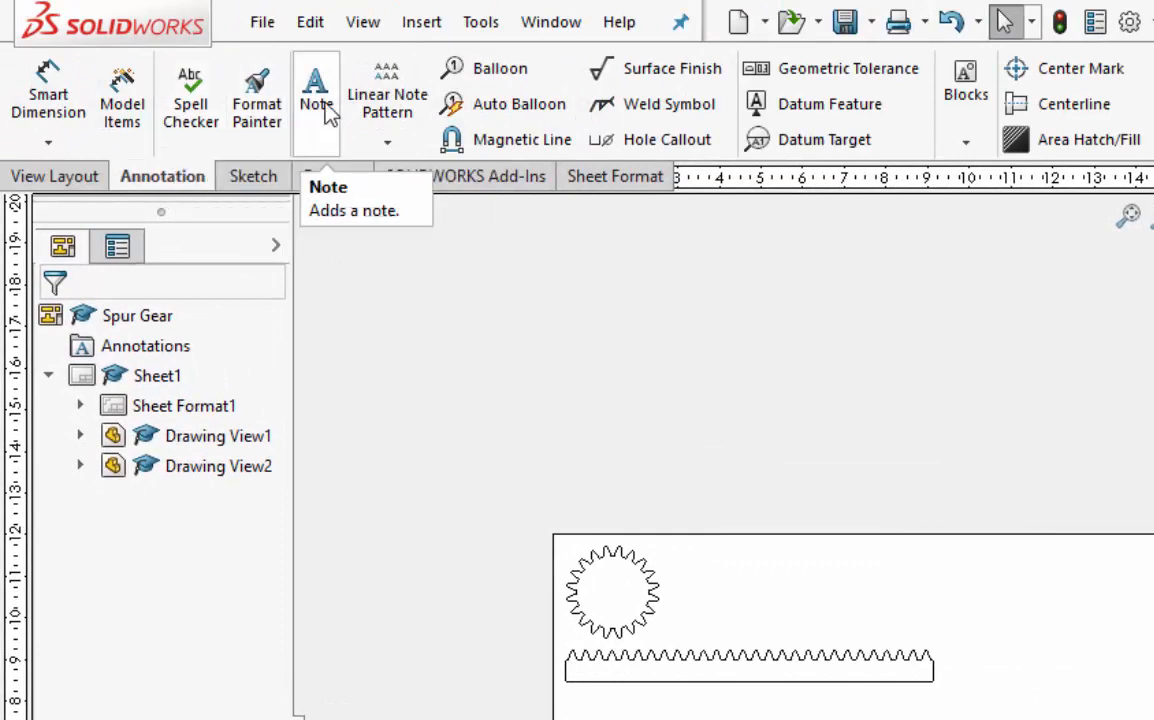
left_click(322, 106)
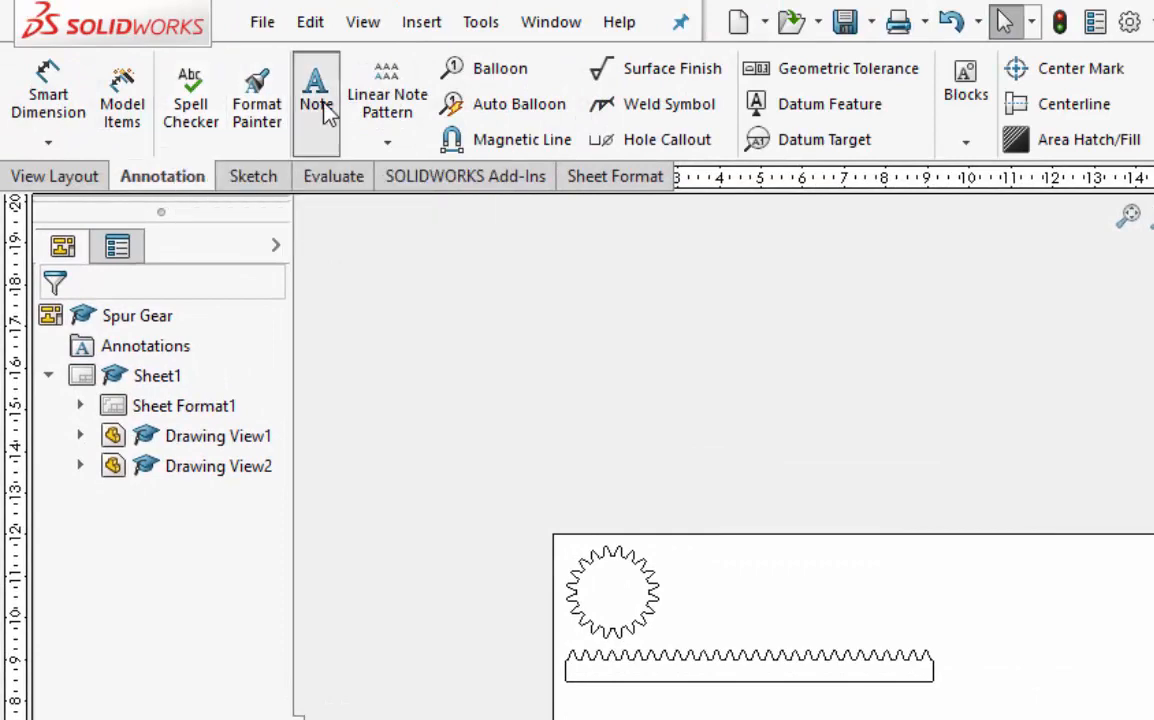
left_click(109, 610)
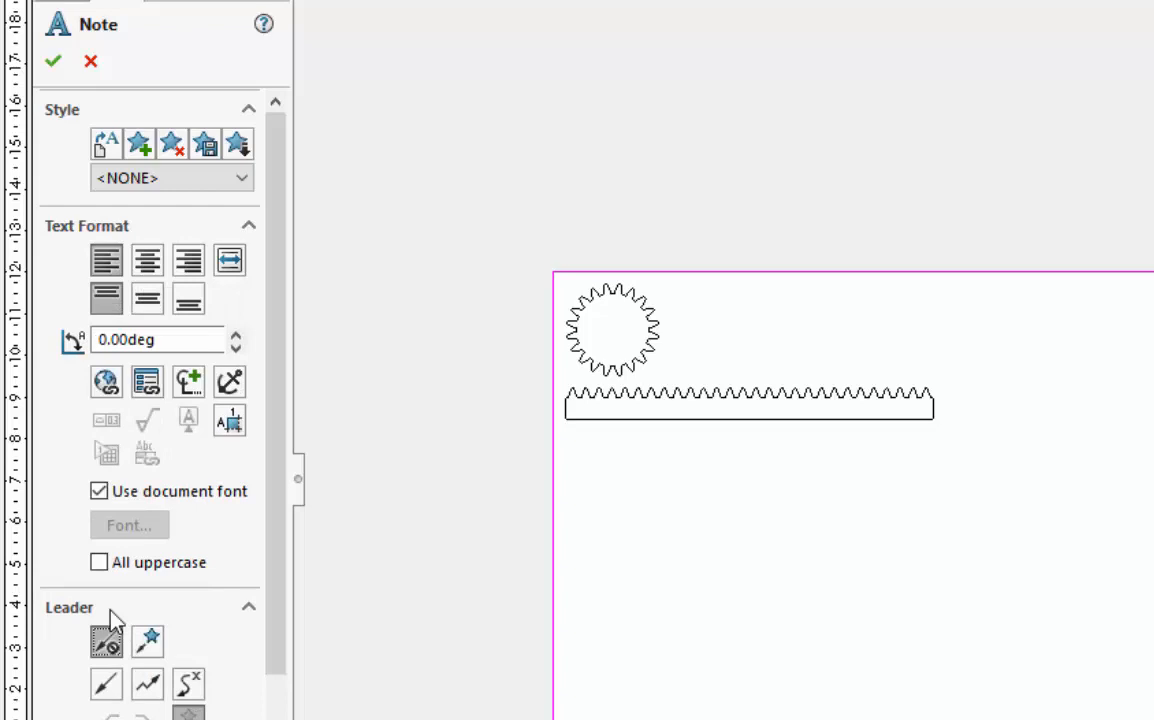
left_click(147, 298)
left_click(147, 262)
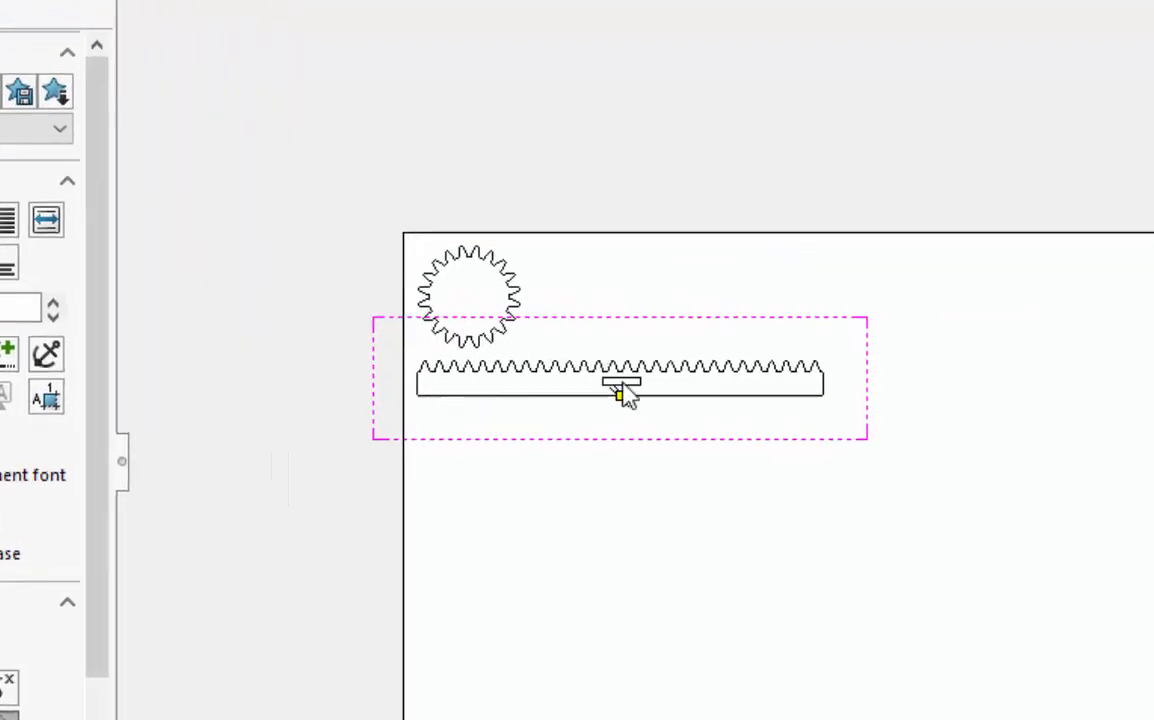
left_click(430, 355)
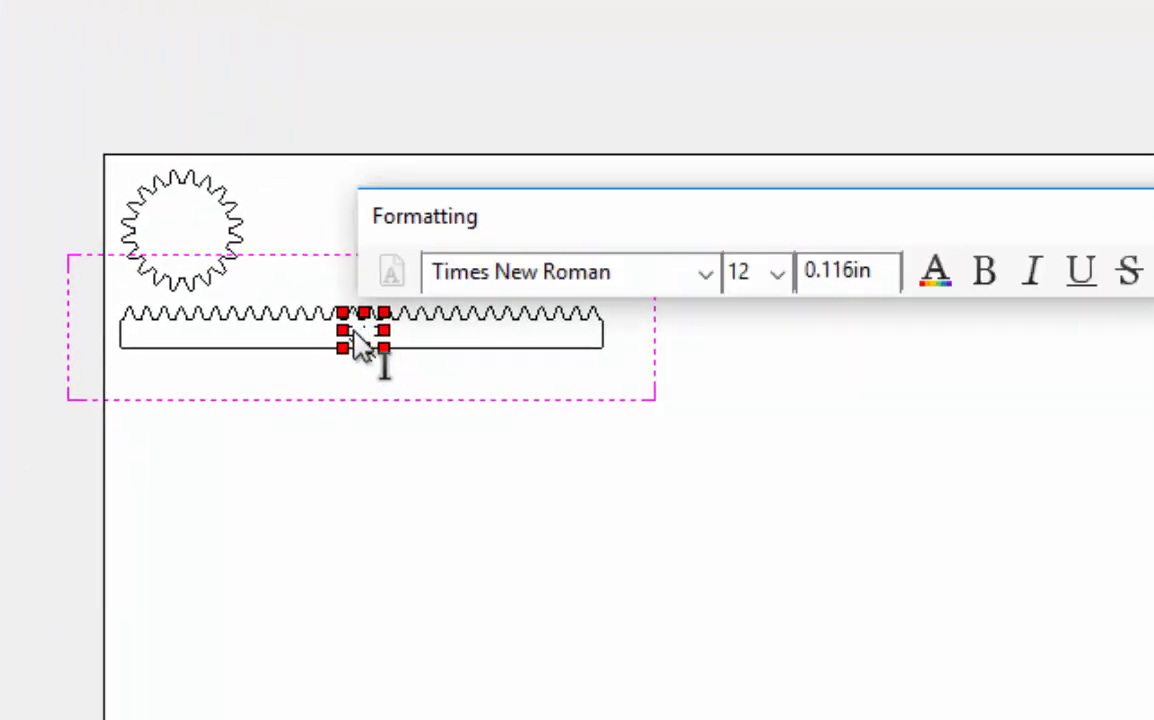
type("tyui")
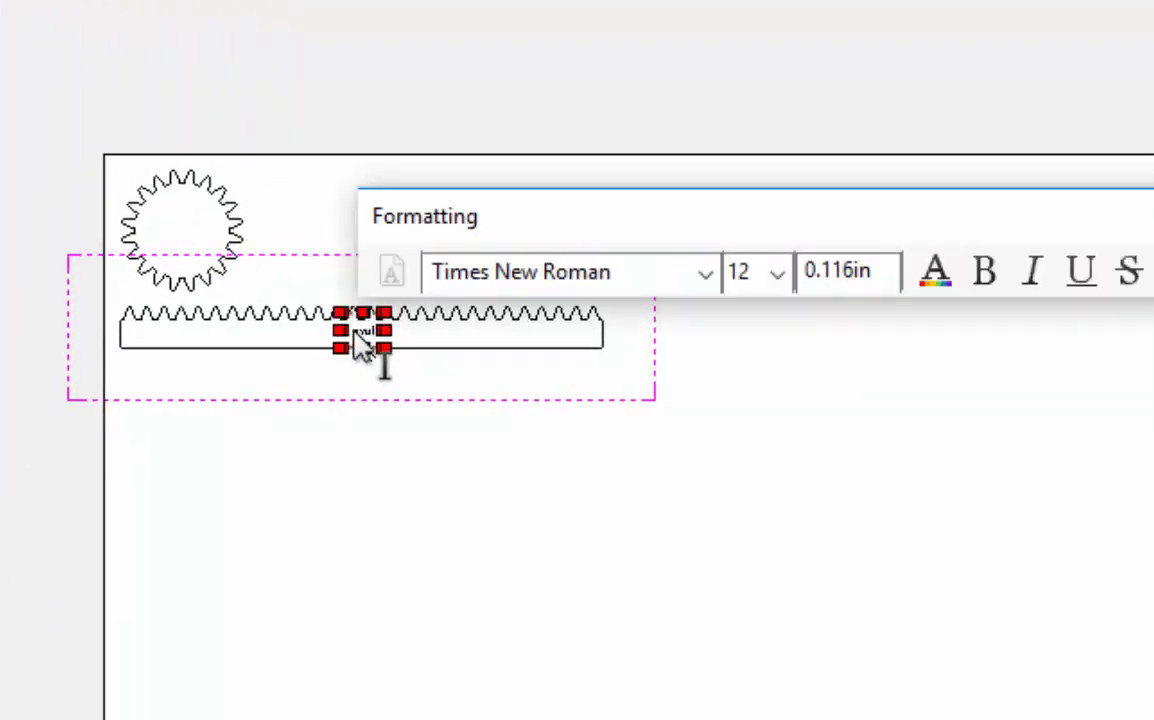
type("-Idaho Maker Lab")
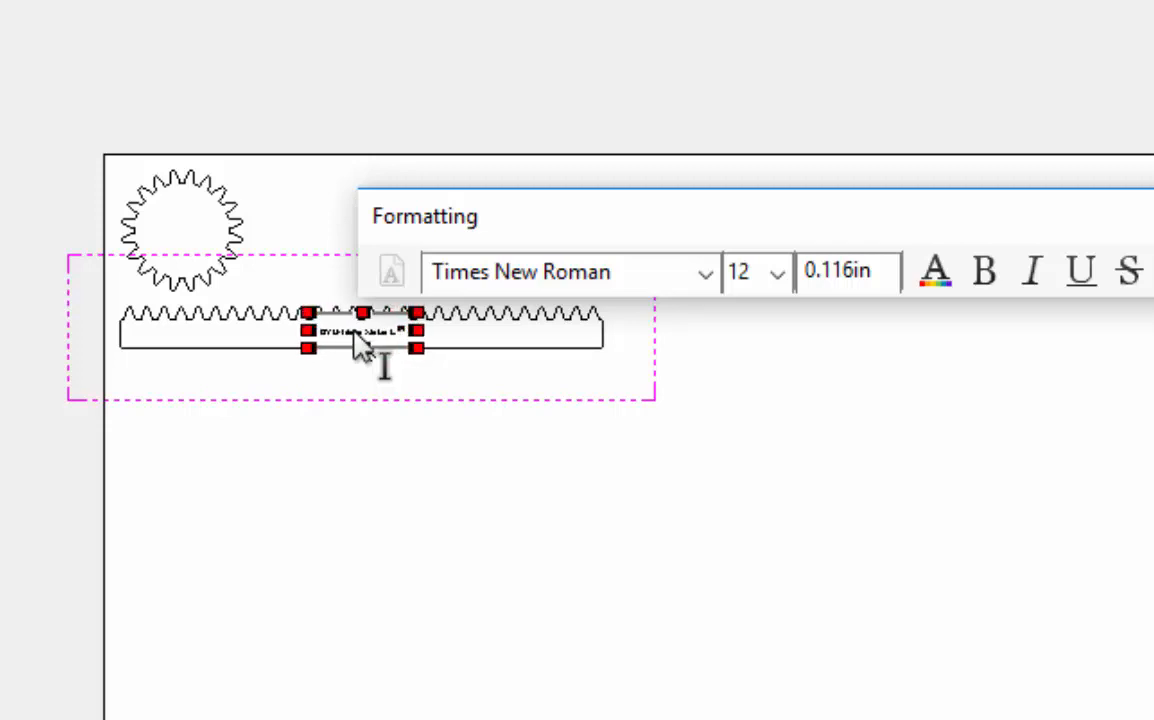
Step: Format the whole note text as 24-point bold and nudge the finished note slightly lower to centre it in the rack body
key("shift+Left")
key("shift+Left")
key("shift+Left")
key("shift+Left")
key("shift+Left")
key("shift+Left")
key("shift+Left")
key("shift+Left")
key("shift+Left")
key("shift+Left")
key("shift+Left")
key("shift+Left")
key("shift+Left")
key("shift+Left")
key("shift+Left")
key("shift+Left")
key("shift+Left")
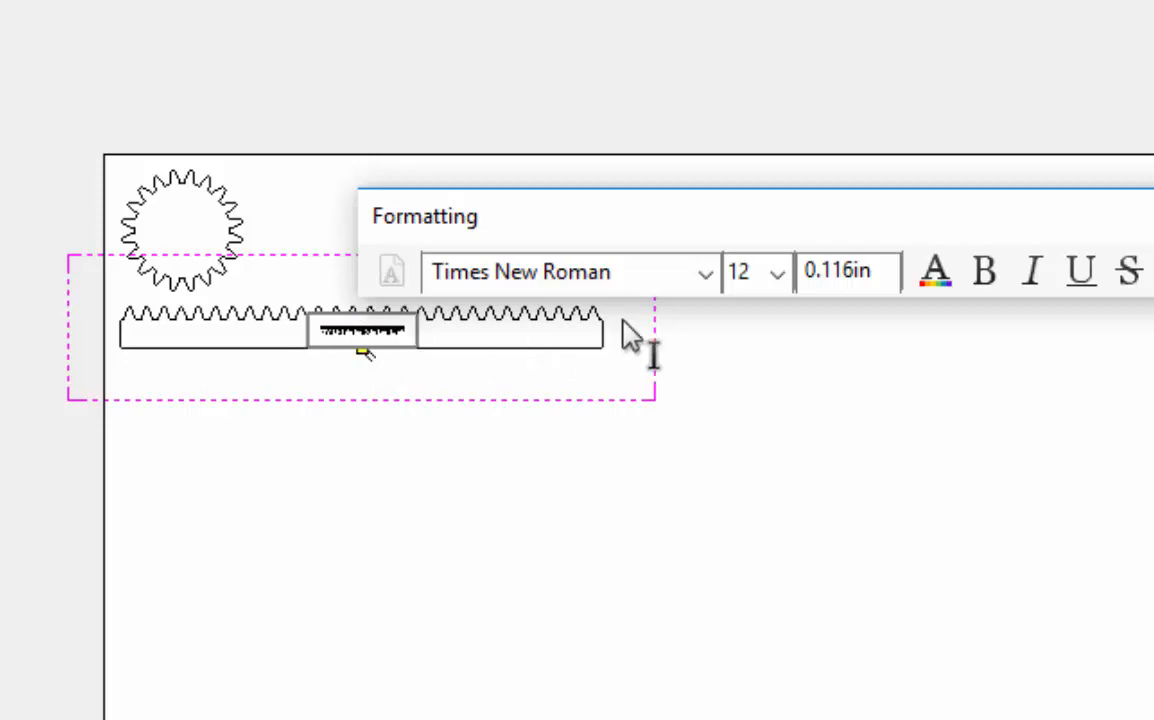
left_click(777, 274)
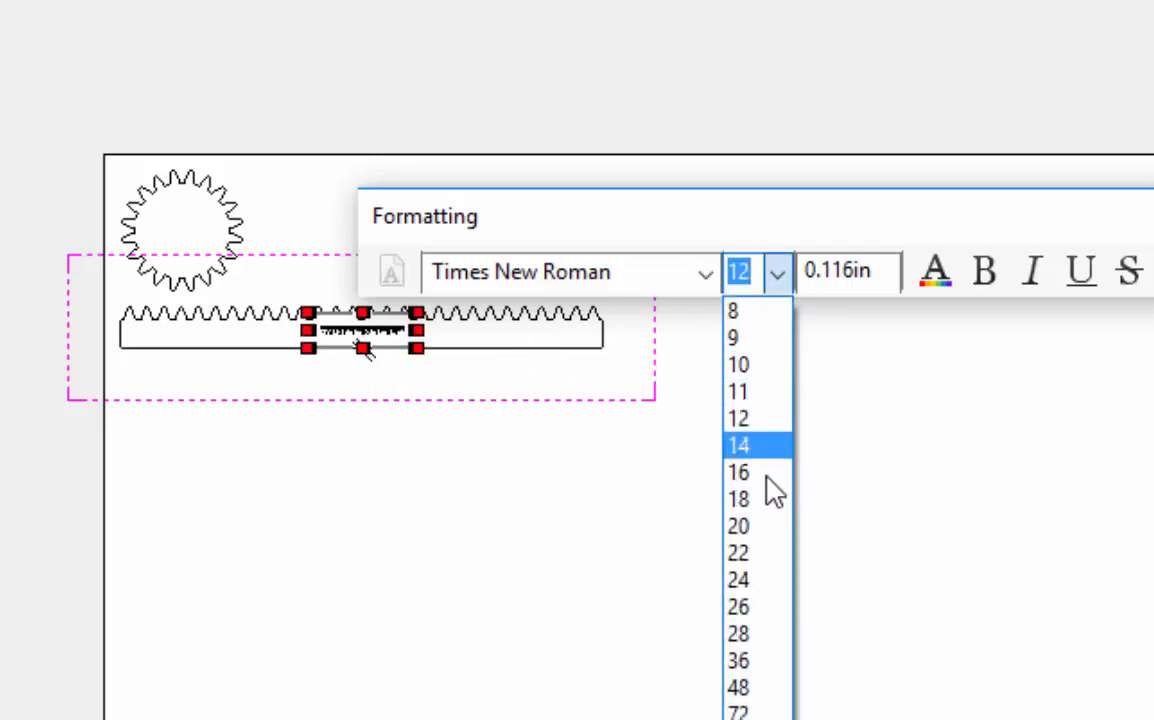
left_click(767, 580)
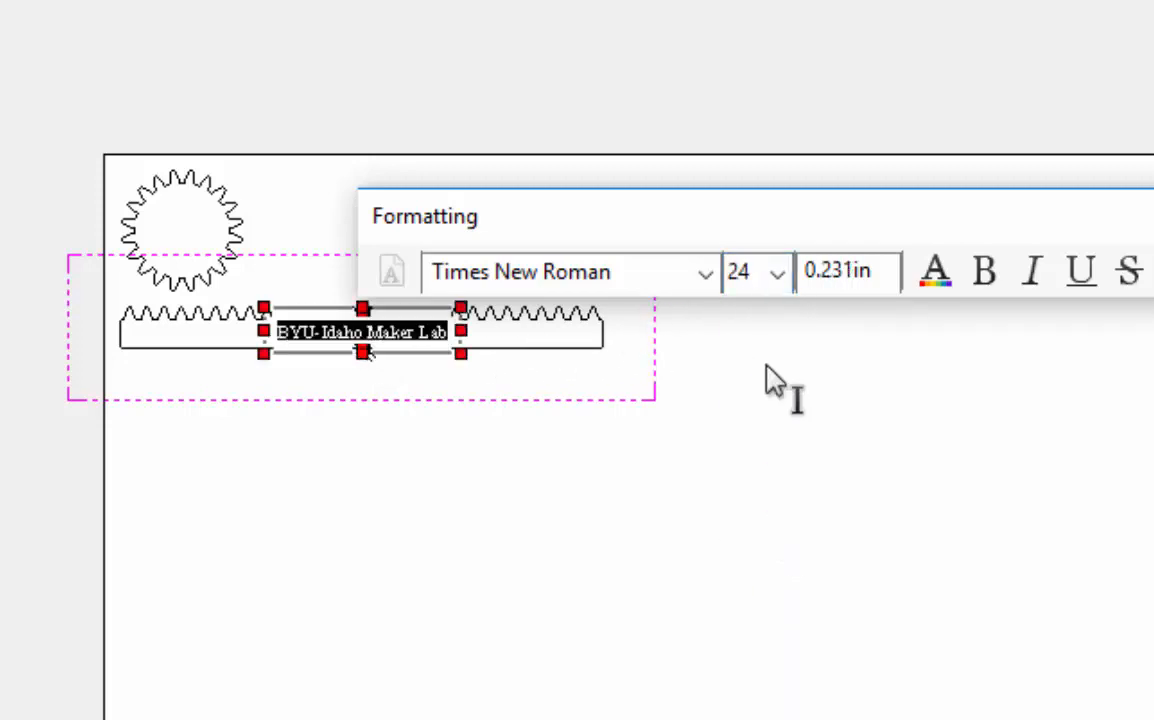
left_click(984, 274)
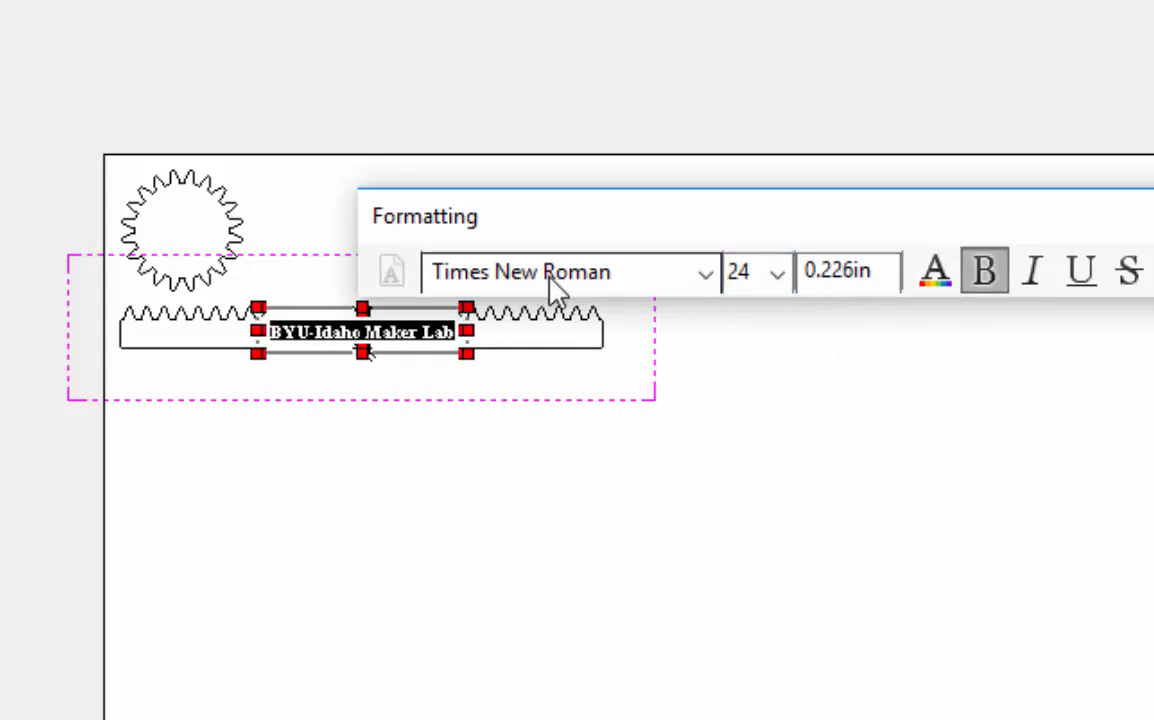
left_click(46, 177)
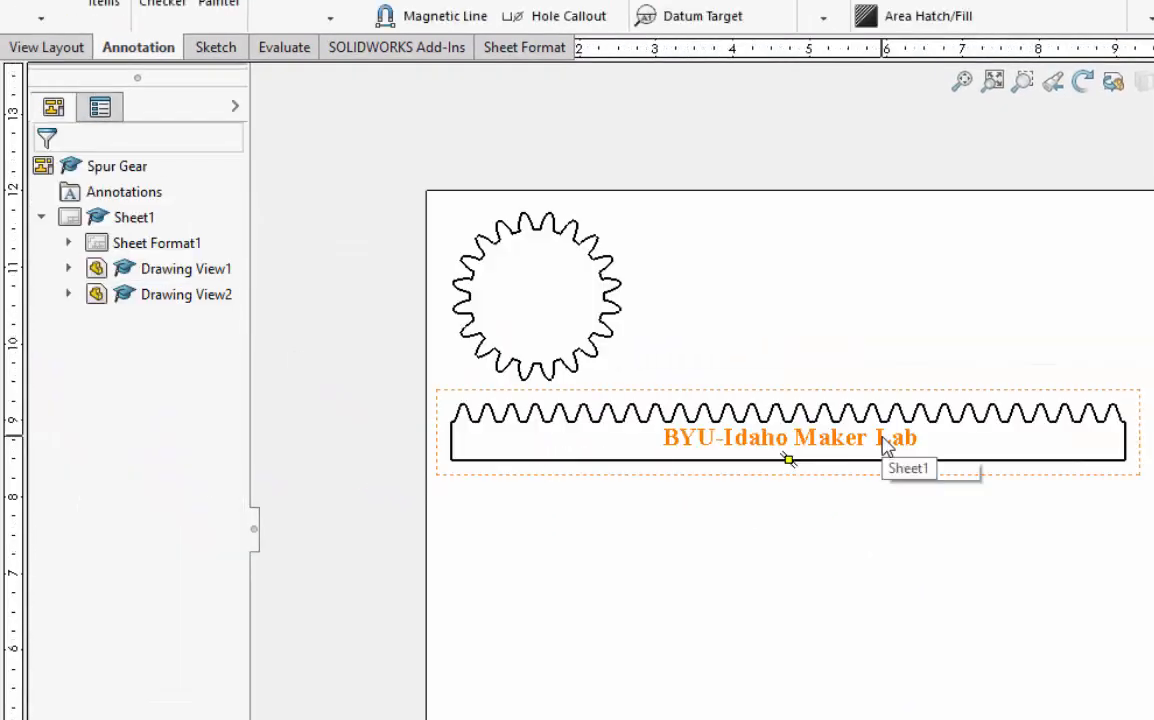
left_click_drag(884, 446, 888, 451)
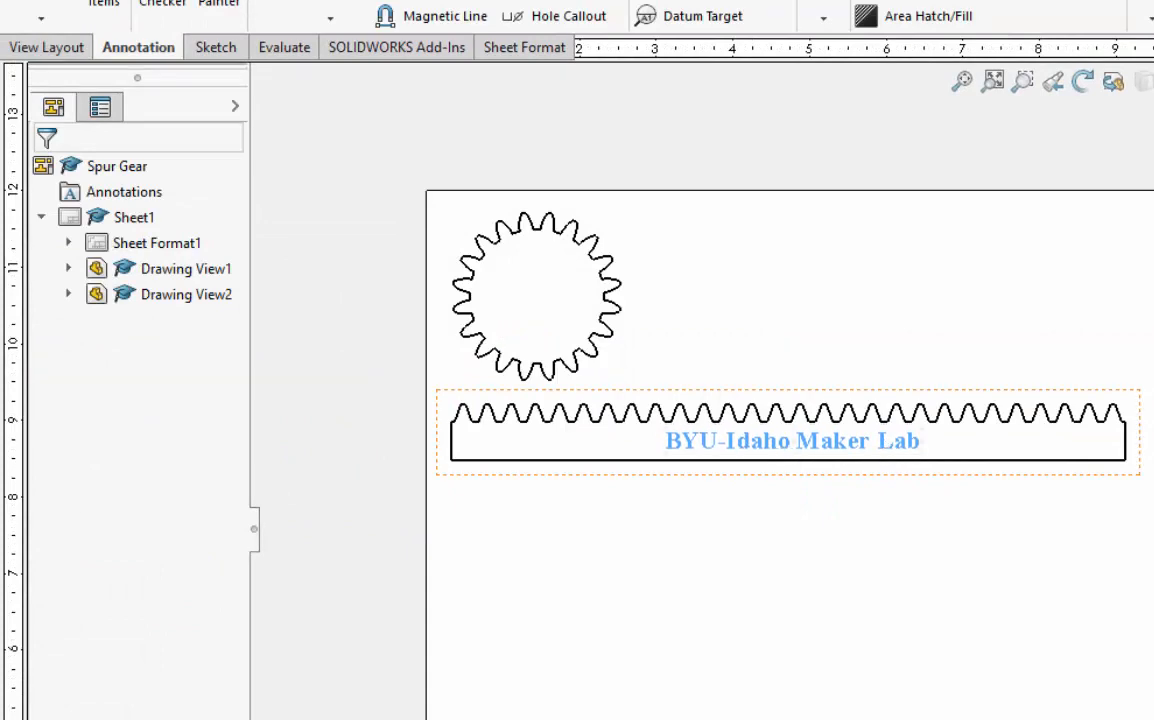
left_click(855, 505)
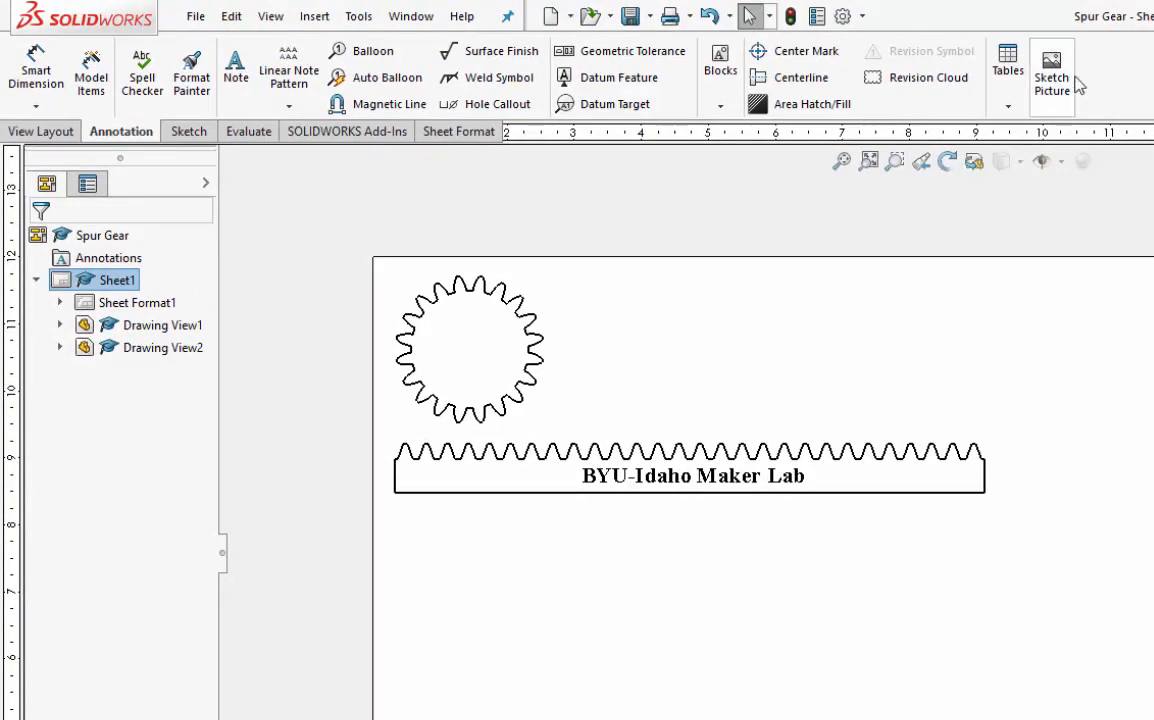
Step: Insert the MacGyver Pocket Knife image into the sheet as a sketch picture
left_click(360, 17)
mouse_move(404, 576)
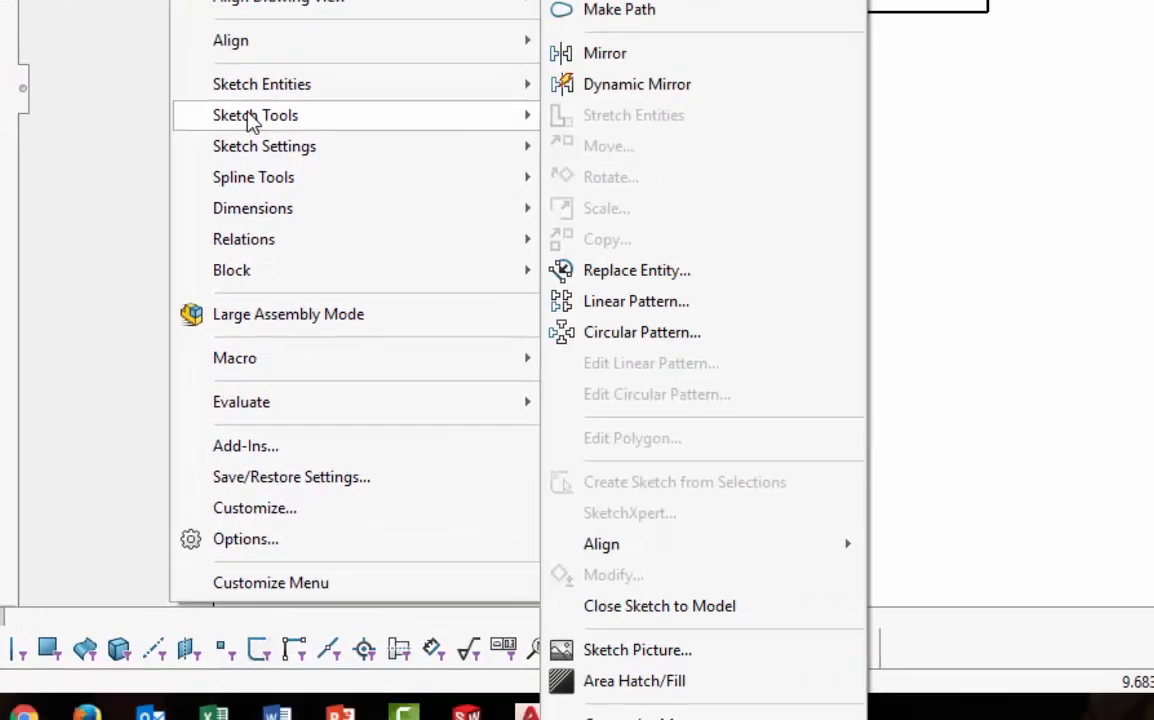
left_click(625, 655)
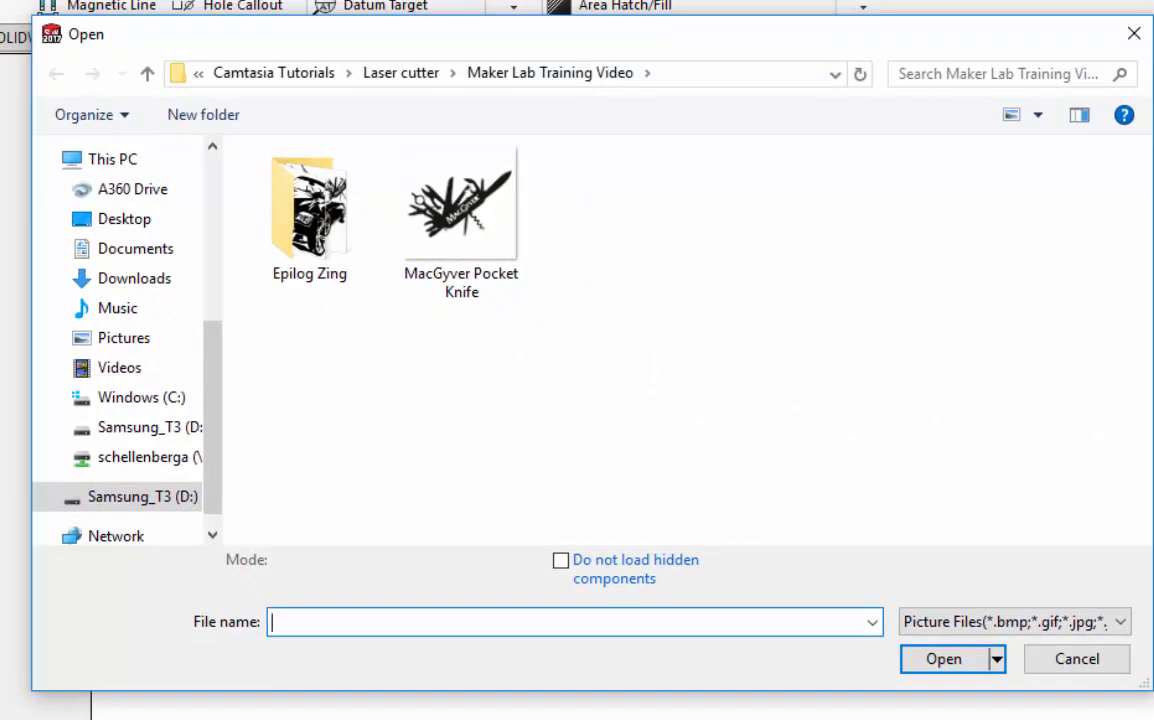
left_click(487, 224)
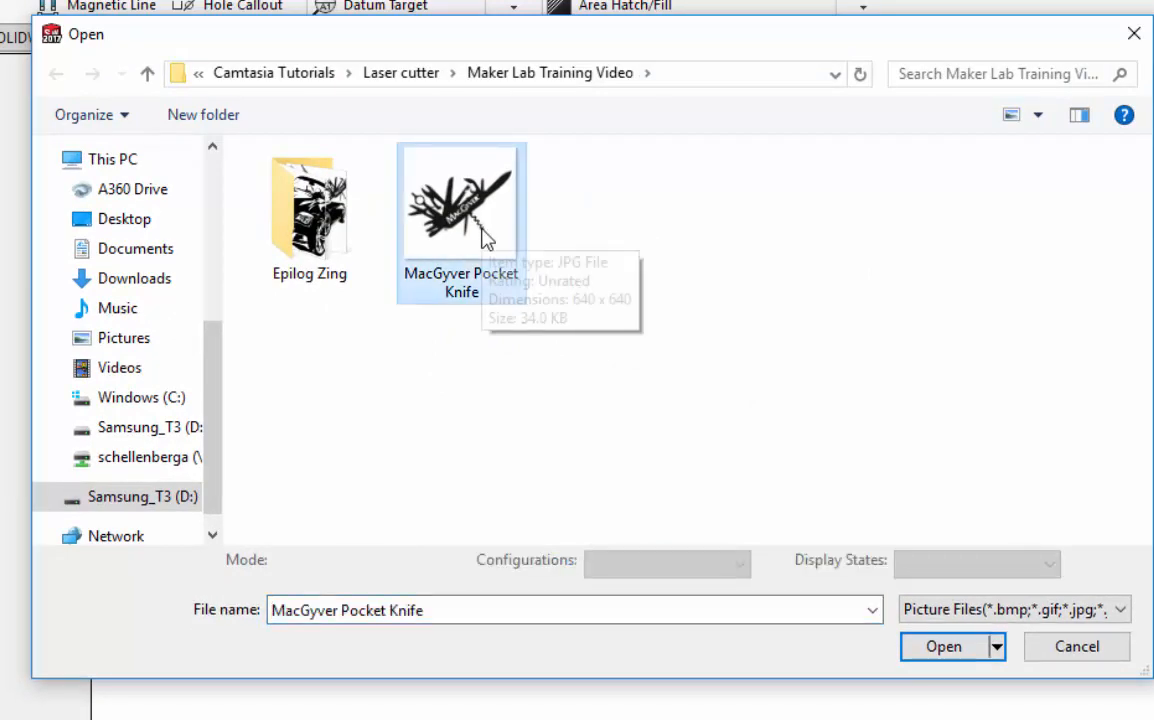
left_click(938, 647)
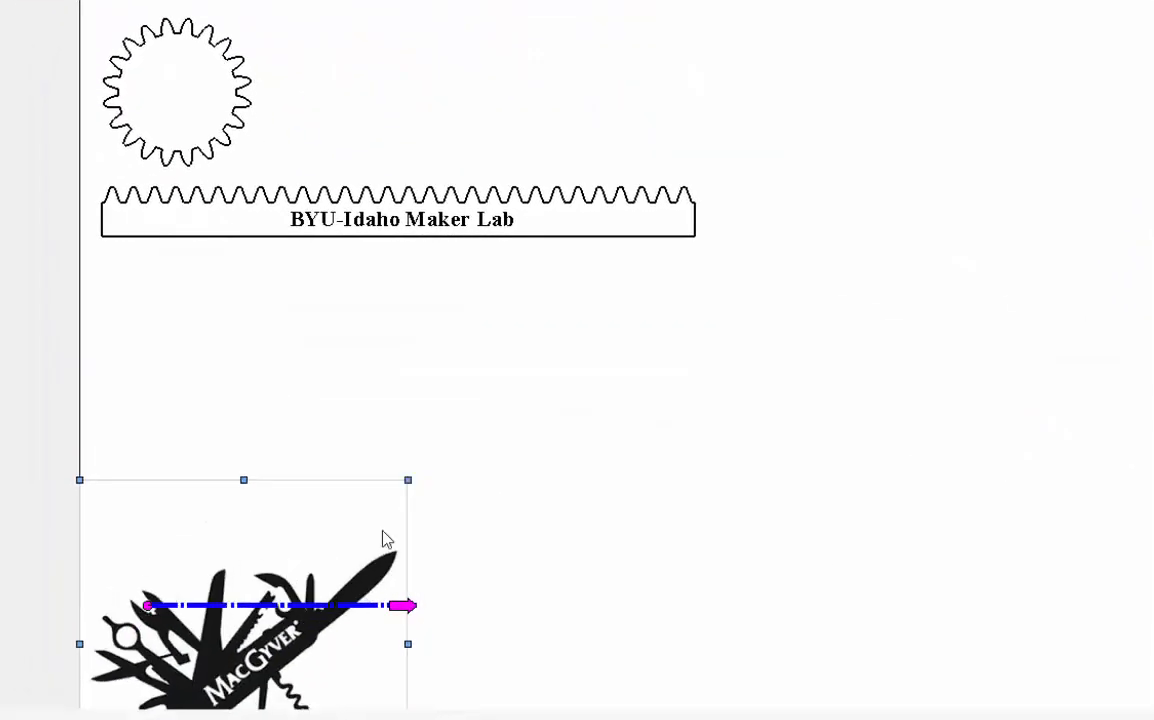
Step: Shrink the knife picture to about 1.72 in square, centre it inside the spur gear outline, and accept it
left_click_drag(408, 480, 234, 44)
left_click_drag(270, 8, 200, 68)
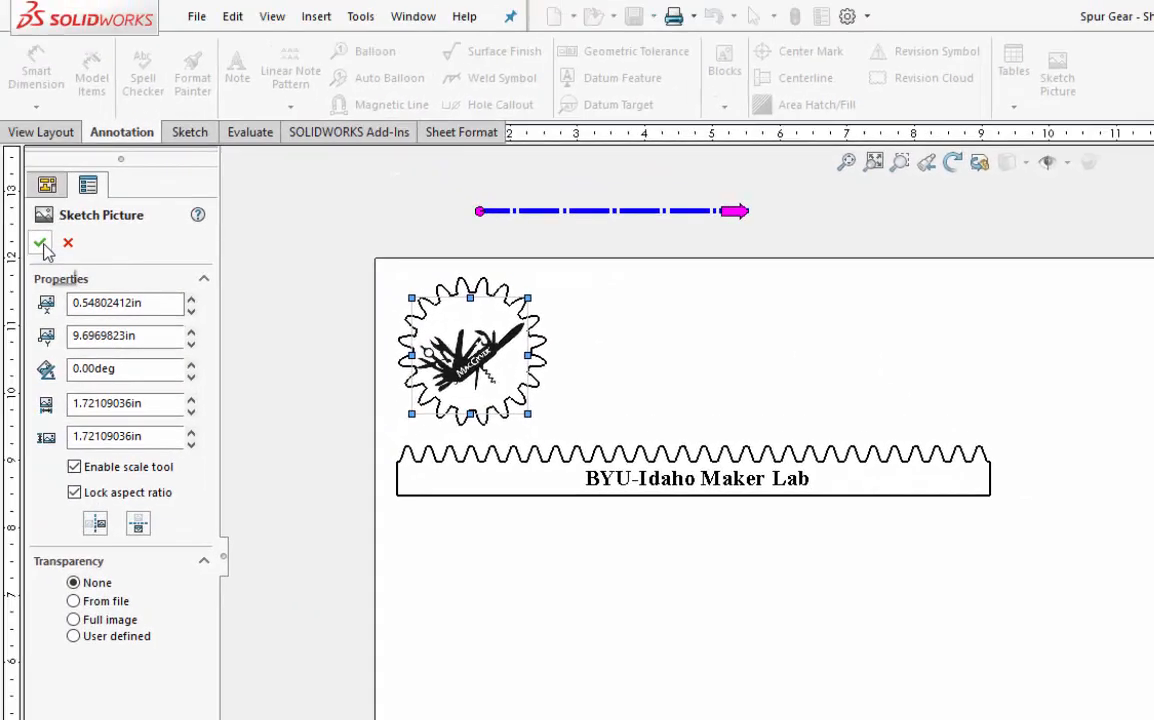
left_click(41, 245)
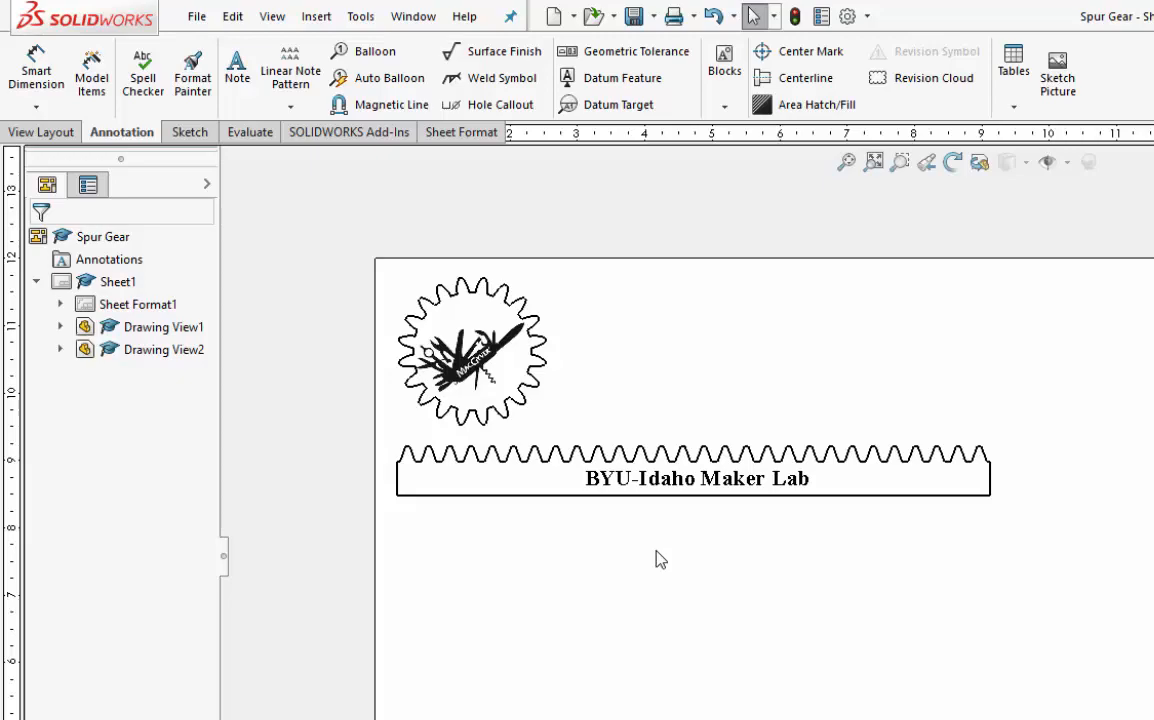
Step: Save the drawing as an Adobe PDF named "Rack and Pinion" in the Maker Lab Training Video folder
left_click(196, 17)
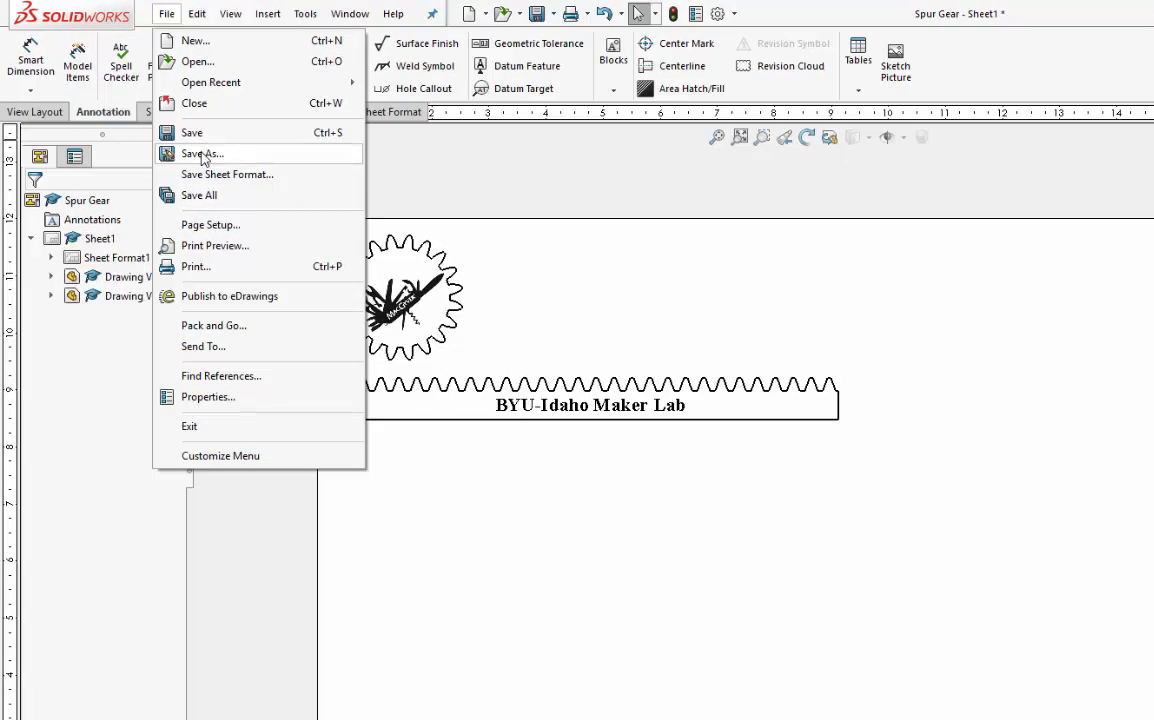
left_click(214, 162)
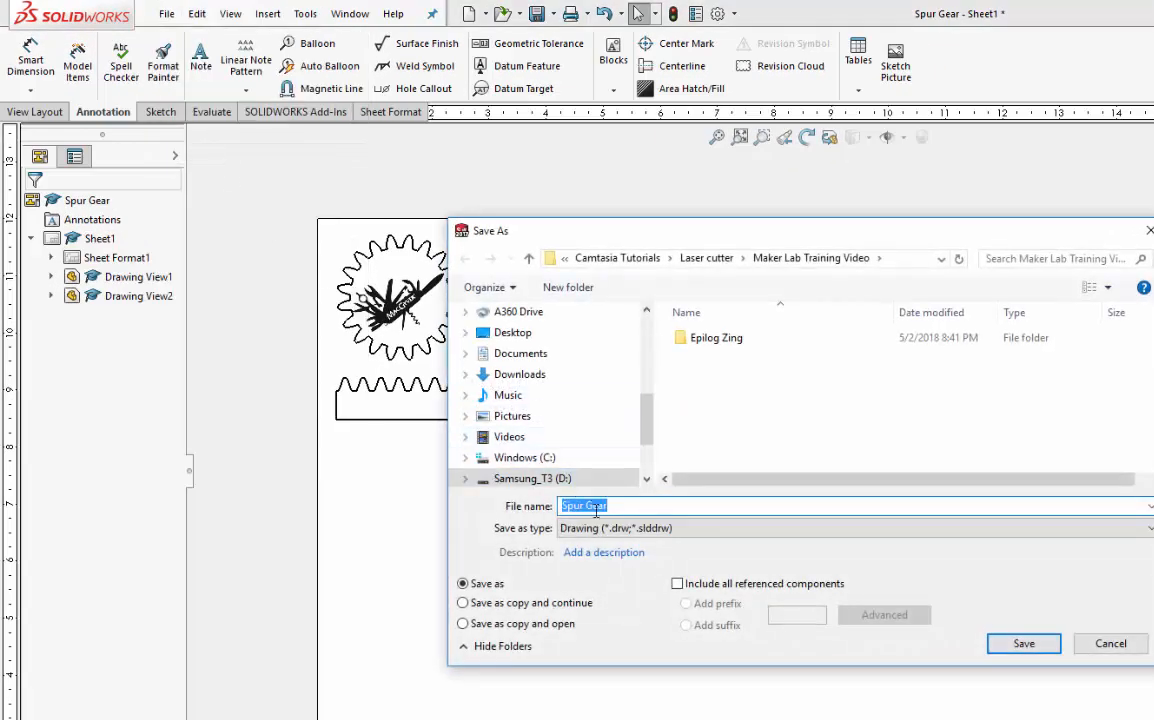
left_click(600, 528)
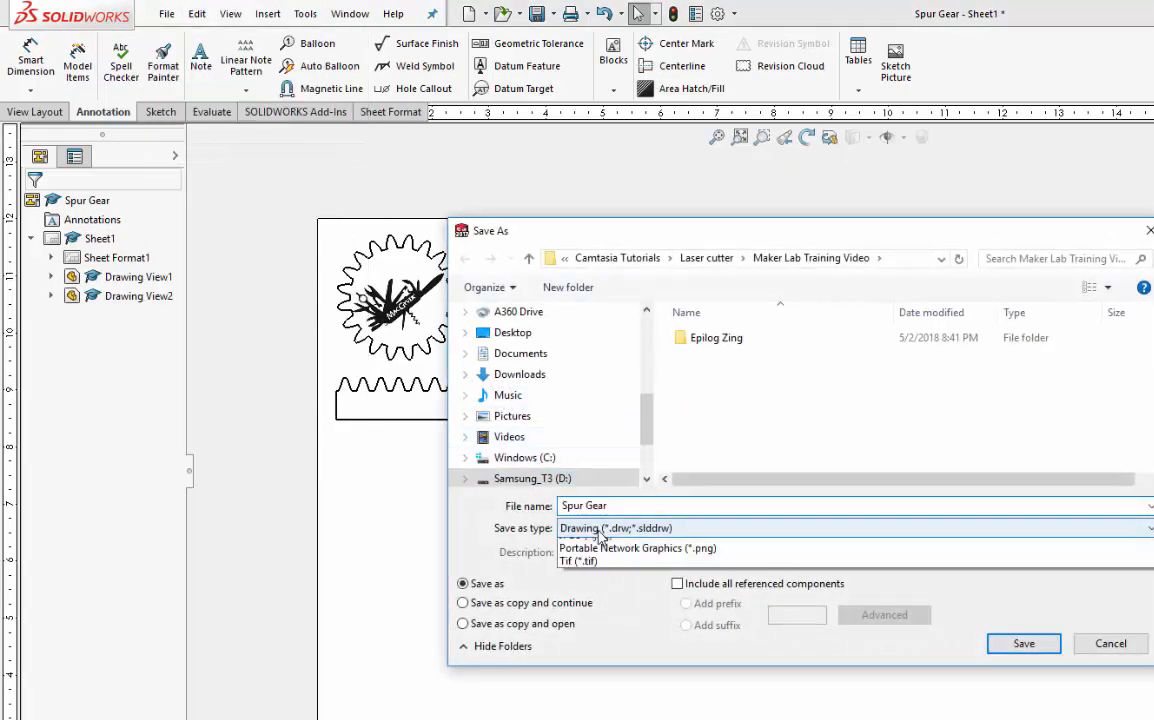
left_click(596, 621)
key("BackSpace")
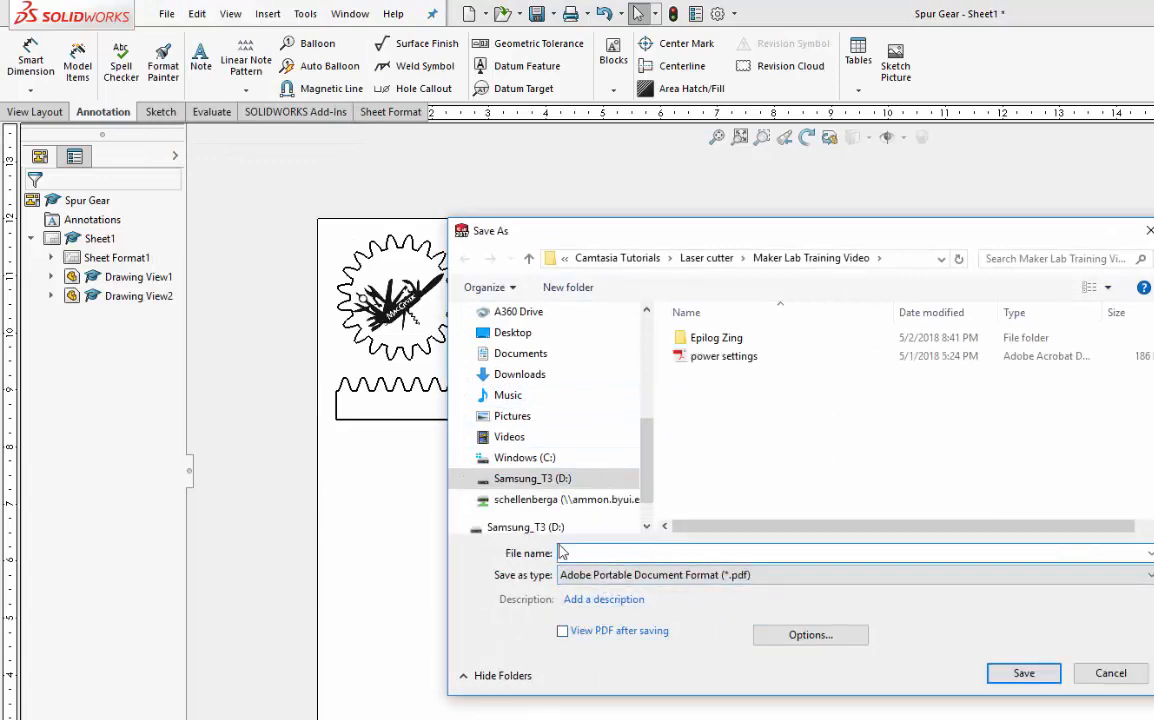
type("Rack and Pinion")
left_click(1023, 674)
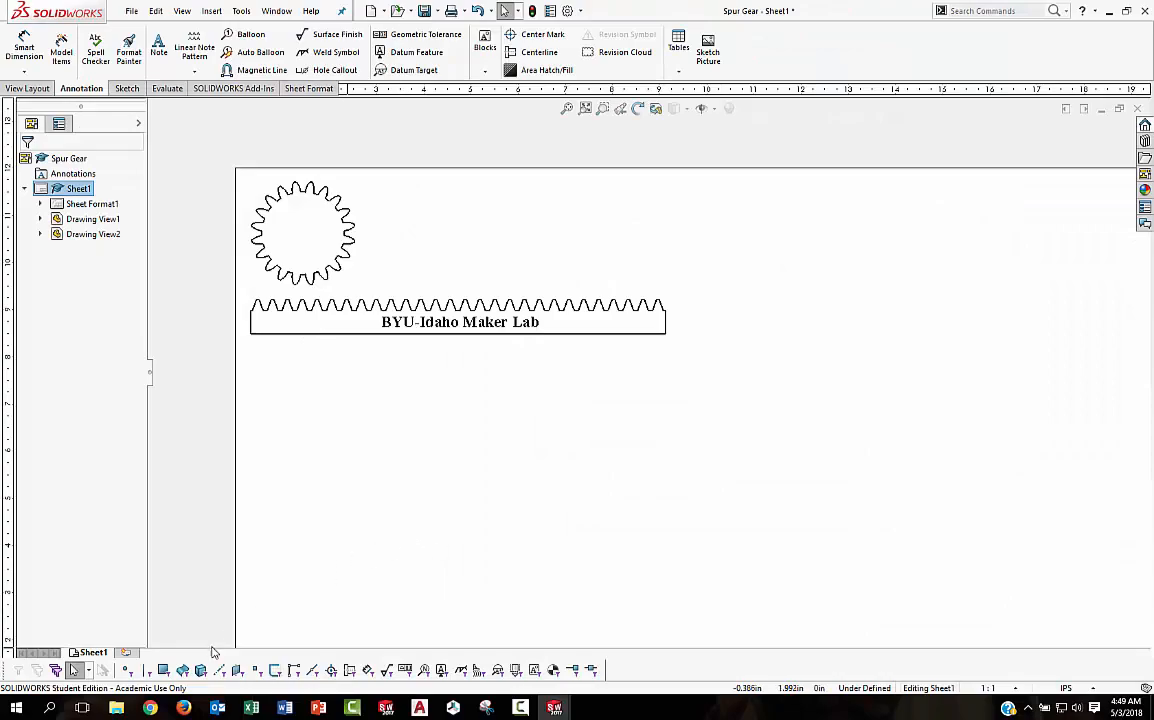
Step: Switch to File Explorer and open the Rack and Pinion PDF with Adobe Acrobat Reader DC
left_click(116, 708)
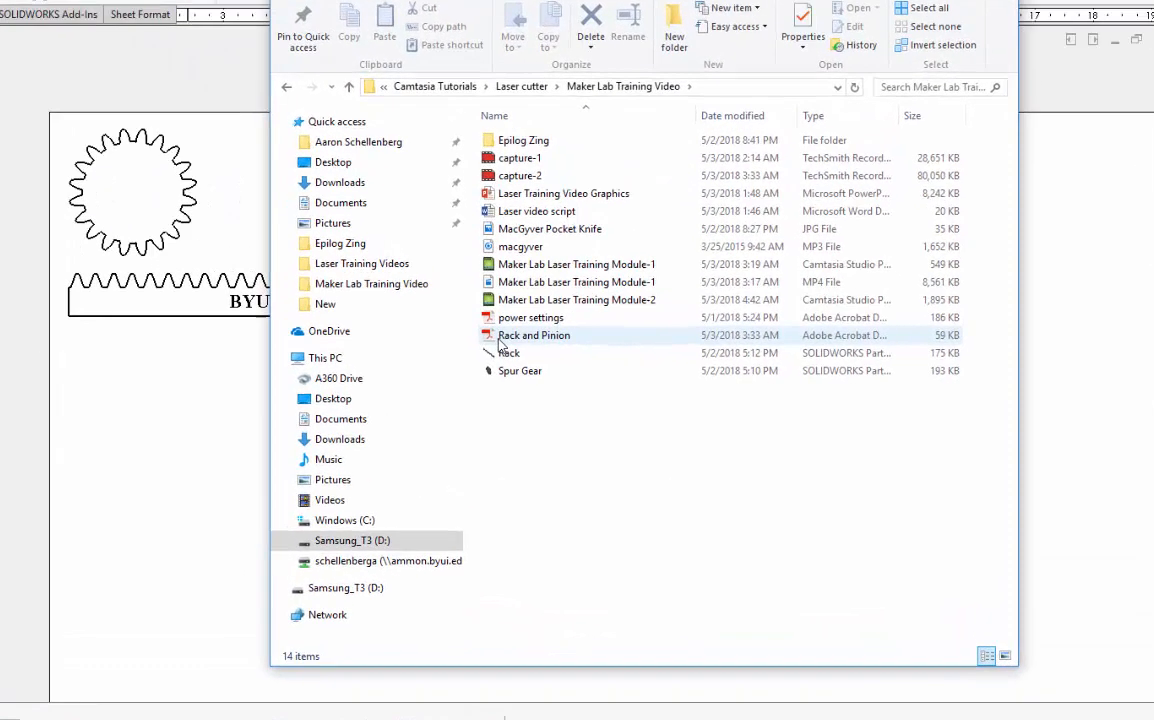
right_click(529, 342)
mouse_move(578, 509)
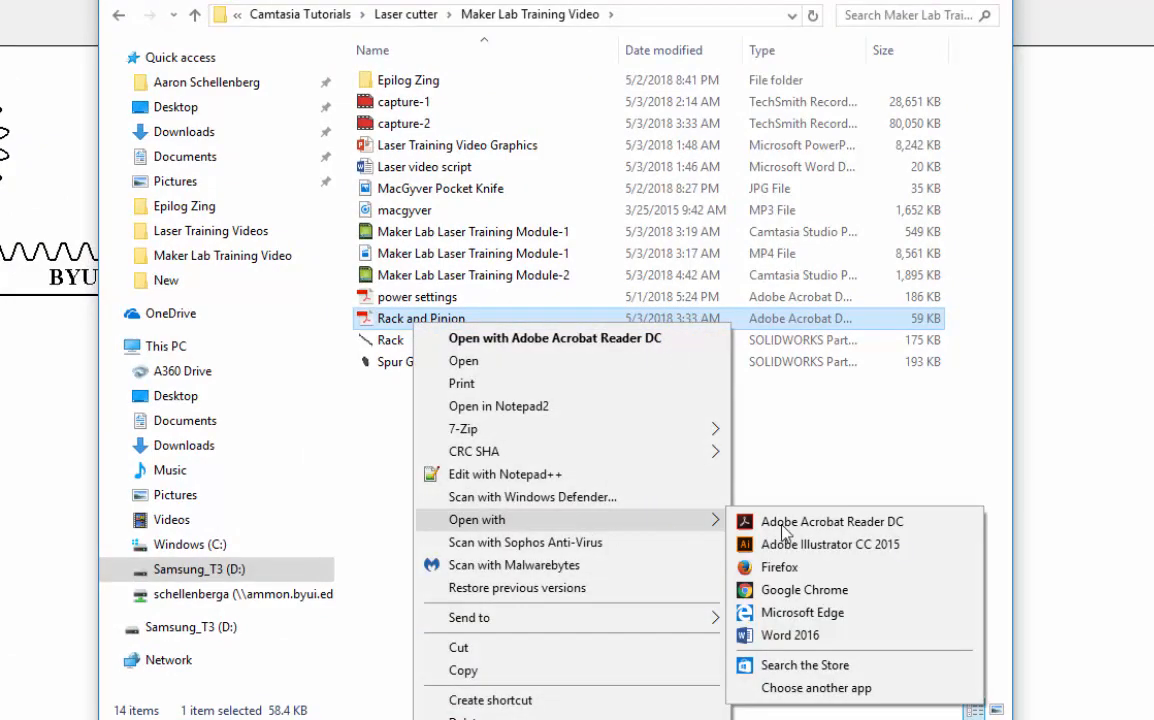
left_click(826, 524)
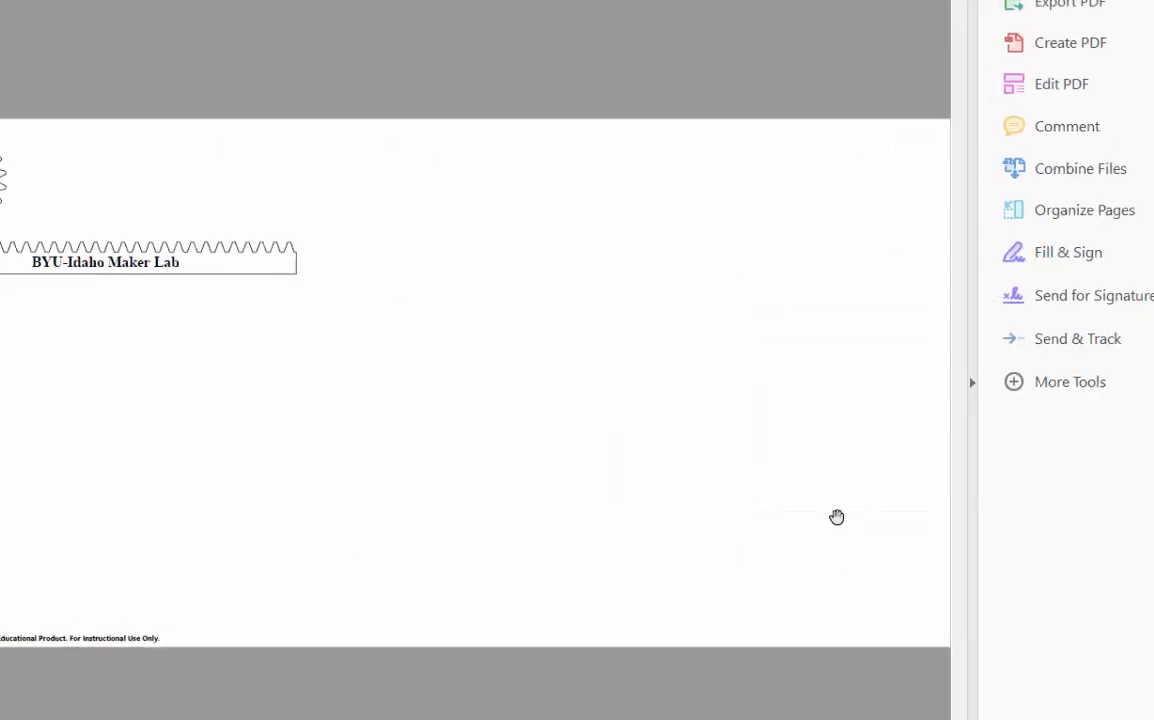